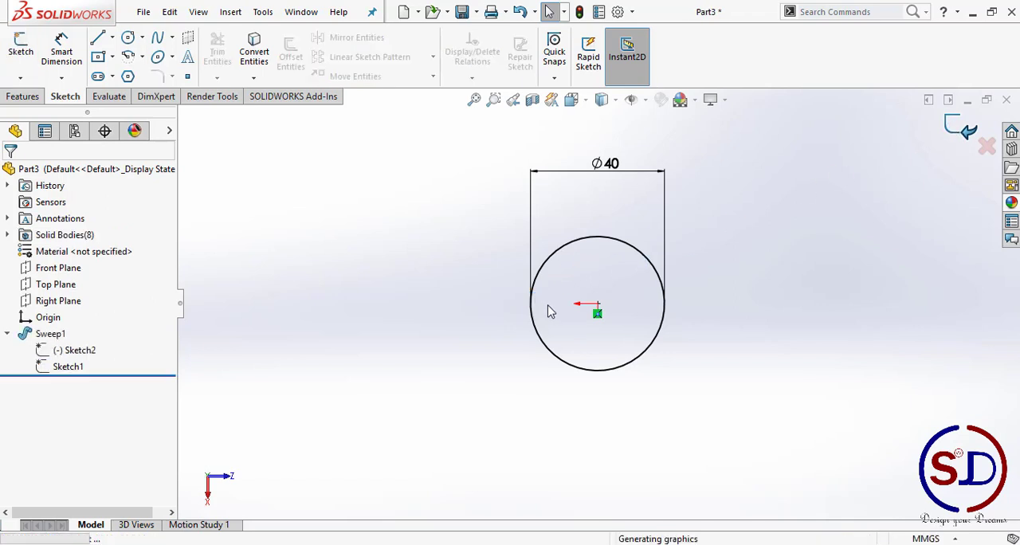
# Step: Apply a section view to the twisted-strand ring using the Front Plane at 0.00 mm offset
pyautogui.scroll(-8, 537, 304)
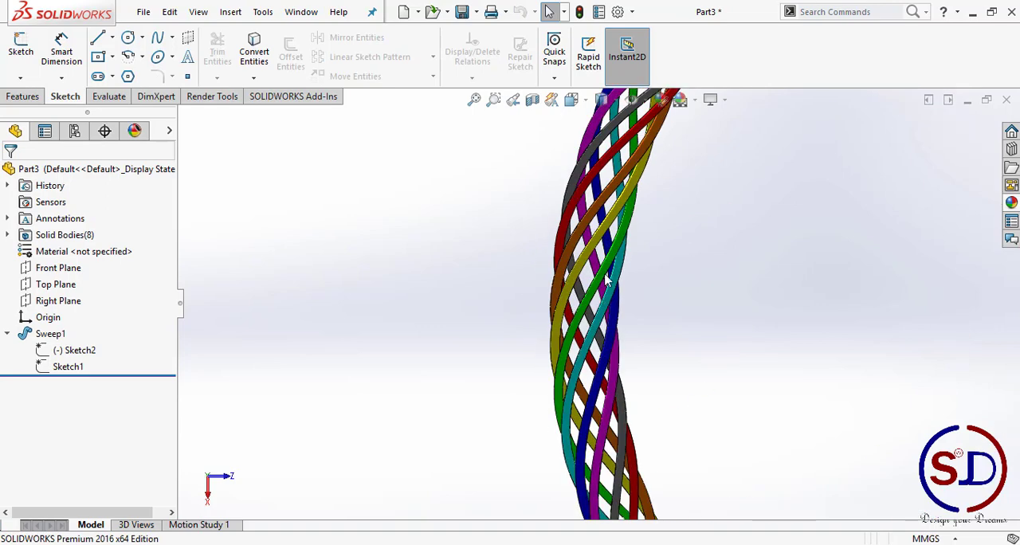
pyautogui.moveTo(604, 275); pyautogui.dragTo(580, 181, button='middle')
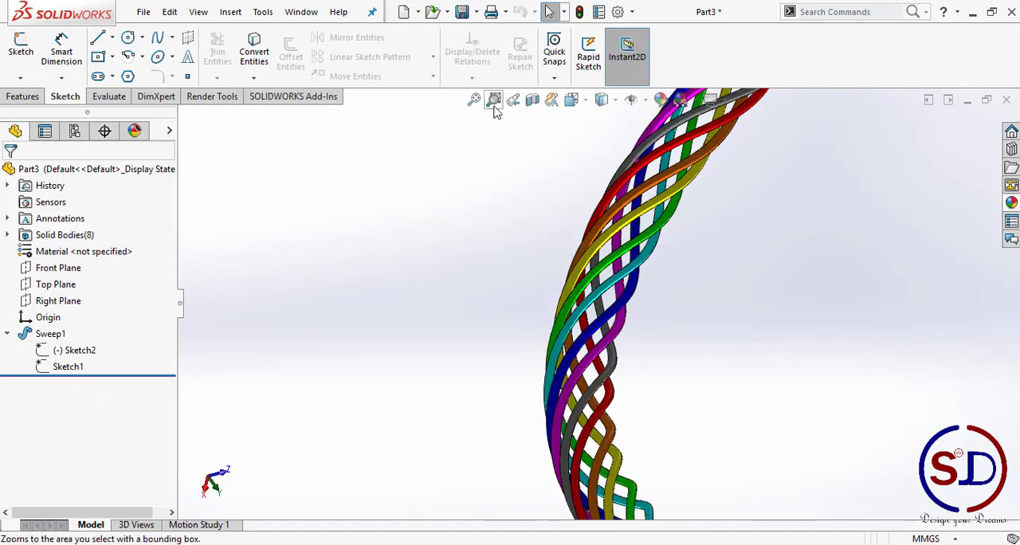
pyautogui.click(533, 99)
pyautogui.scroll(2, 516, 320)
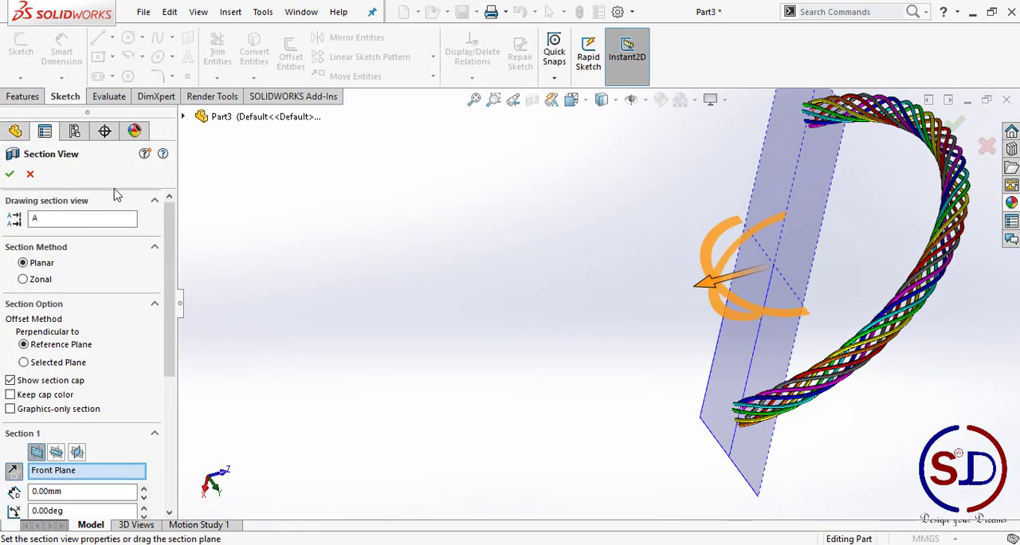
pyautogui.click(10, 173)
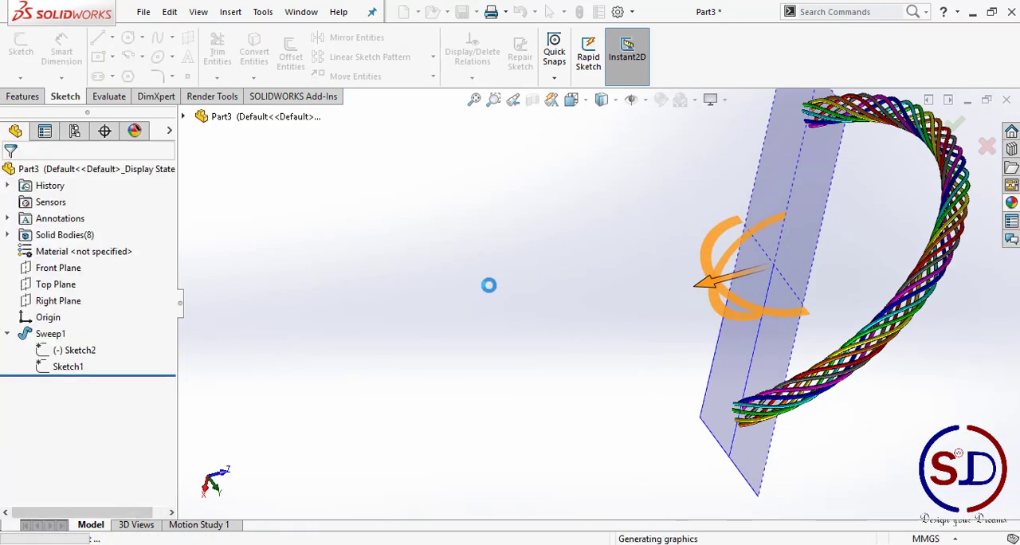
# Step: Examine the sectioned ring's cut strand ends and the twist of the strands along it from several angles
pyautogui.moveTo(512, 282); pyautogui.dragTo(586, 132, button='middle')
pyautogui.click(601, 98)
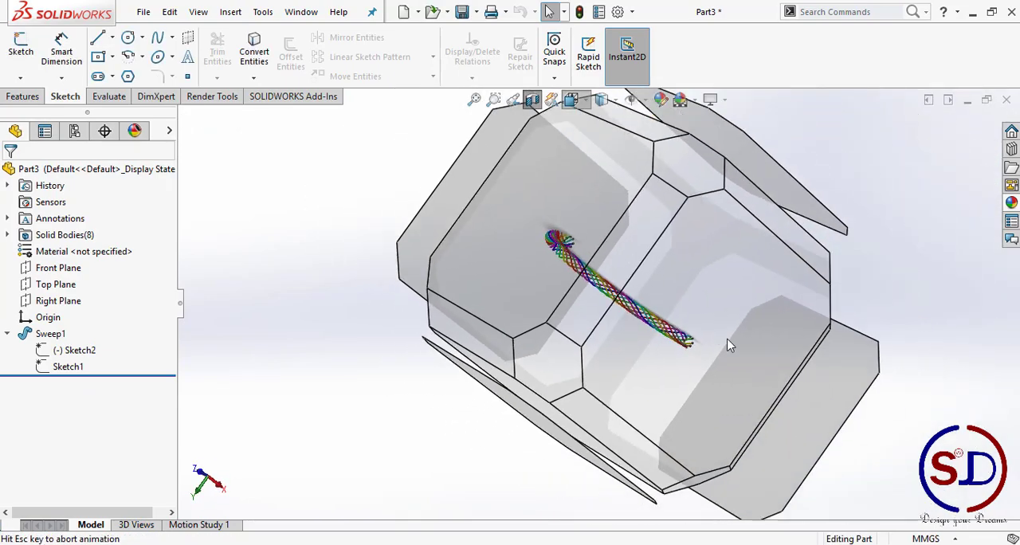
pyautogui.click(612, 344)
pyautogui.scroll(-5, 400, 296)
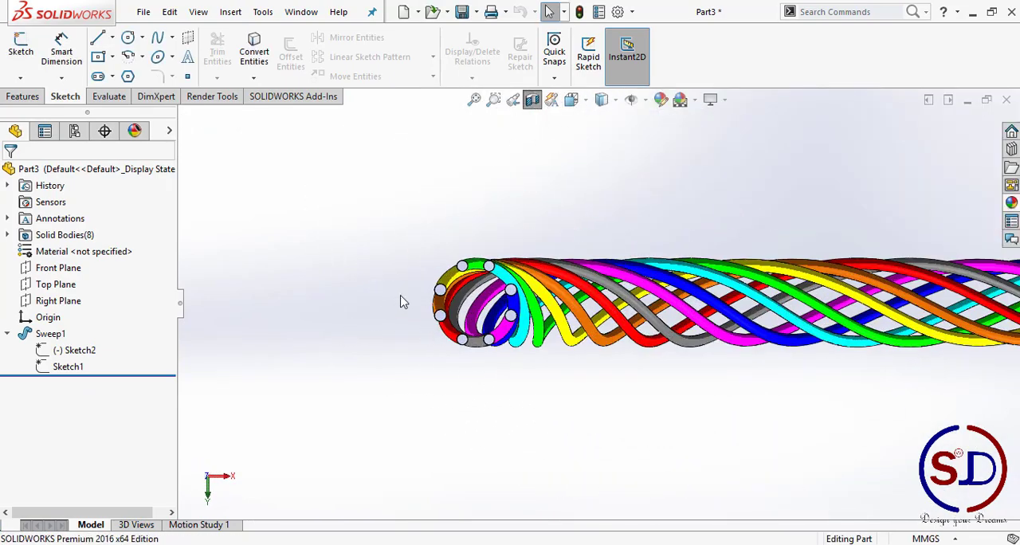
pyautogui.scroll(-3, 497, 280)
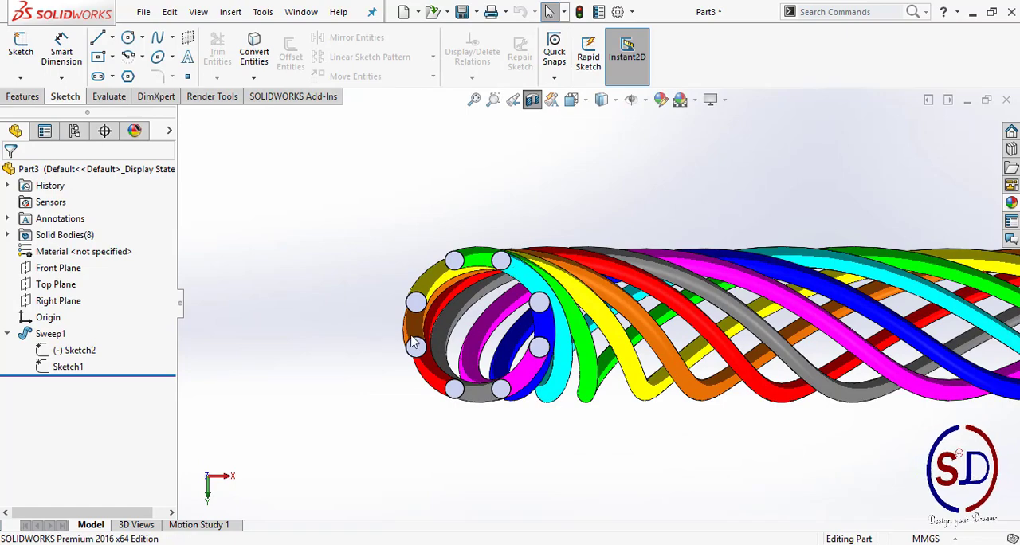
pyautogui.moveTo(534, 306); pyautogui.dragTo(492, 406, button='middle')
pyautogui.scroll(4, 492, 406)
pyautogui.scroll(5, 494, 411)
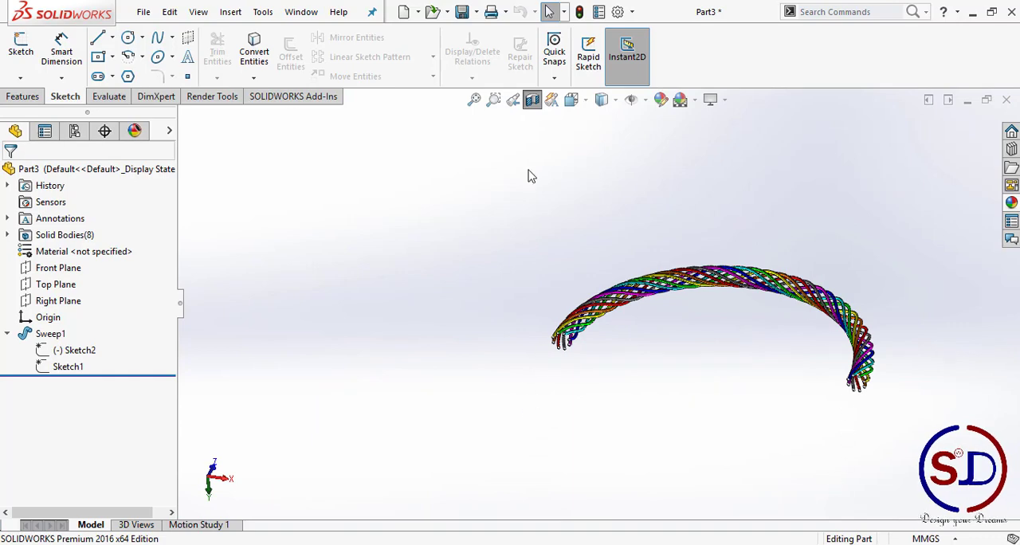
pyautogui.scroll(-5, 570, 342)
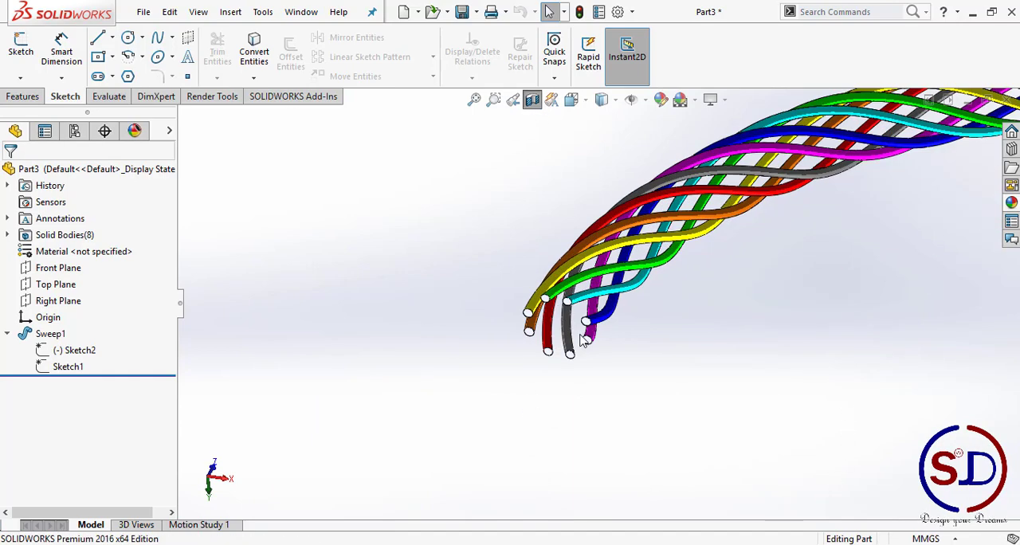
pyautogui.scroll(4, 566, 369)
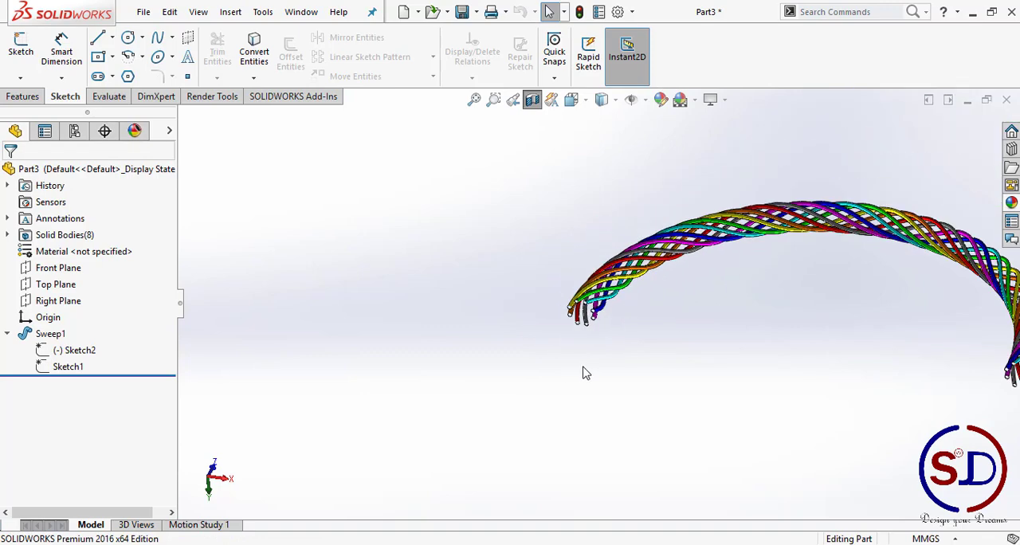
pyautogui.scroll(1, 597, 360)
pyautogui.moveTo(599, 360); pyautogui.dragTo(605, 394, button='middle')
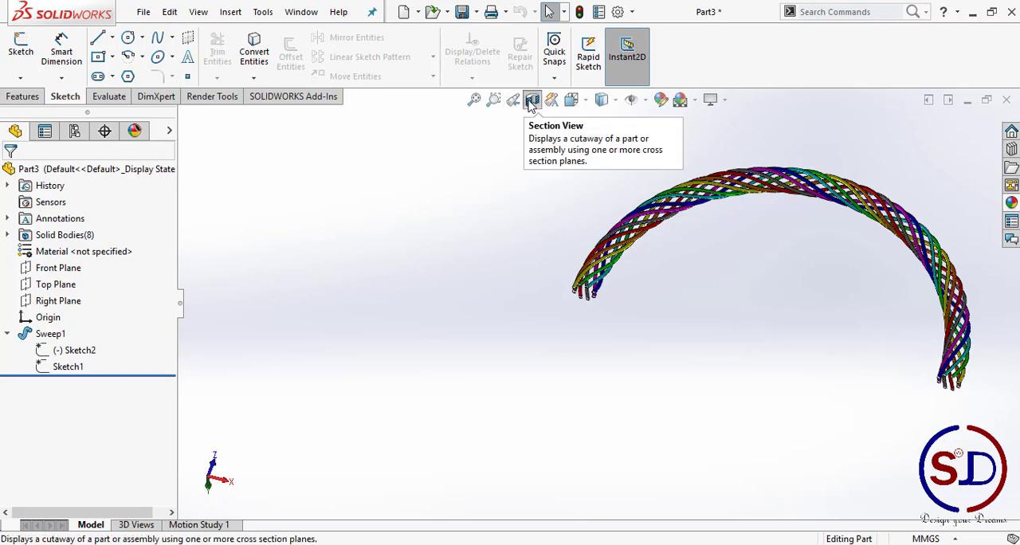
# Step: Turn off the section view and switch from the finished ring to the empty part Part5
pyautogui.click(11, 97)
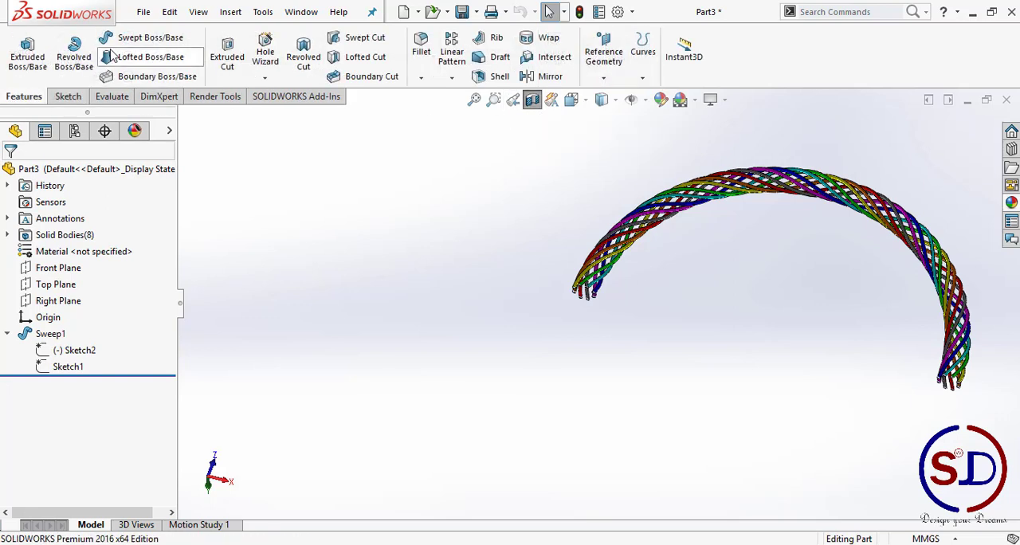
pyautogui.click(532, 99)
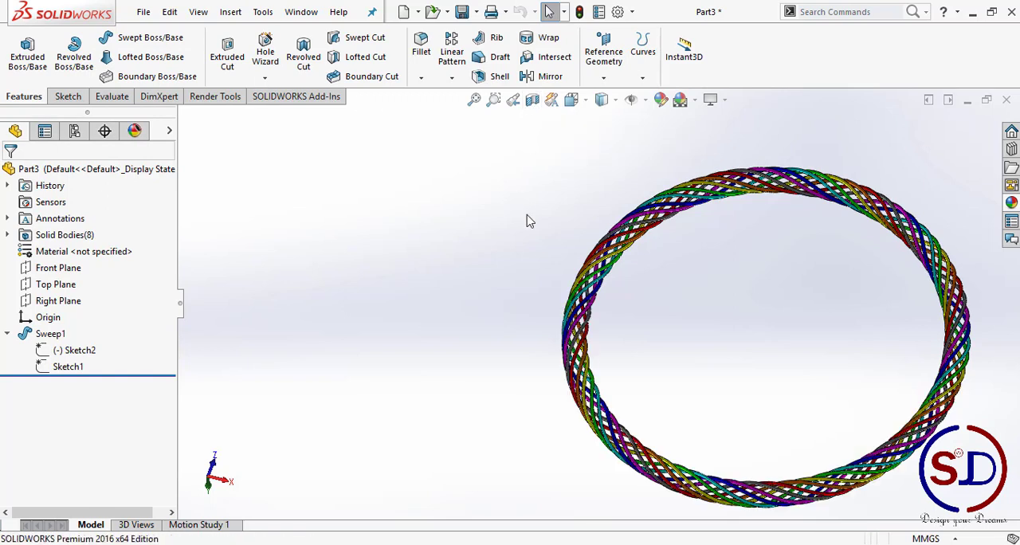
pyautogui.click(964, 100)
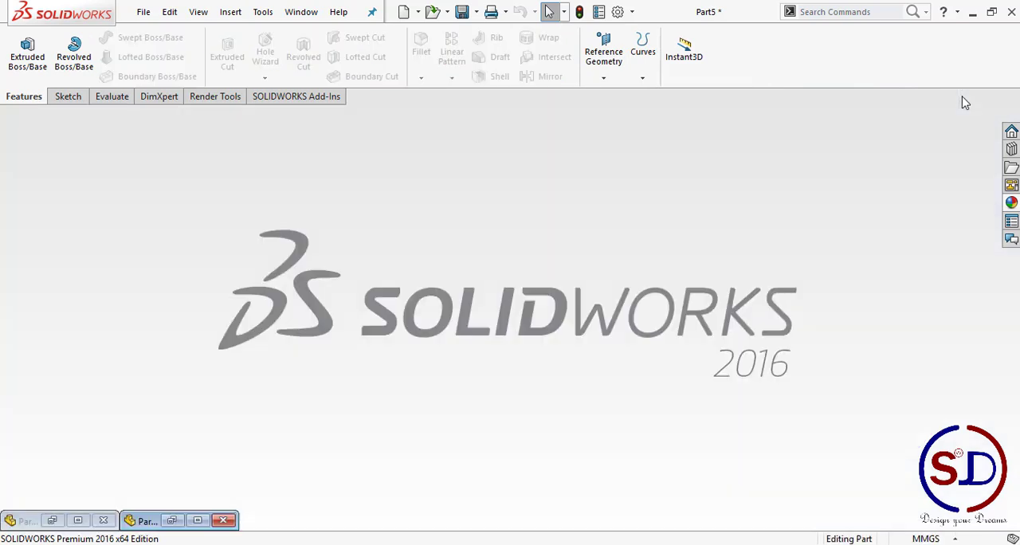
pyautogui.click(197, 520)
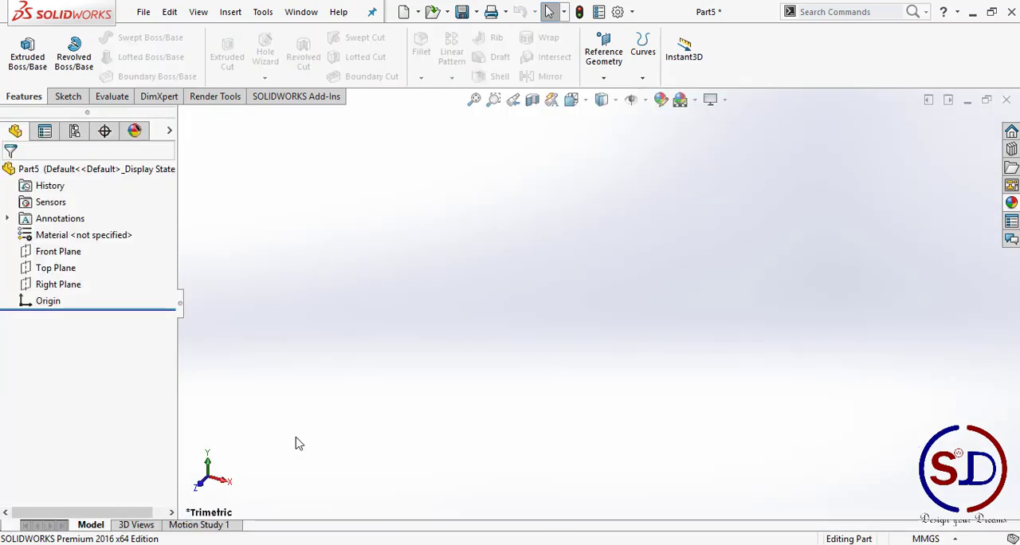
# Step: Start a sketch on the Top Plane and draw a circle about 197 mm in diameter centred on the origin
pyautogui.click(68, 97)
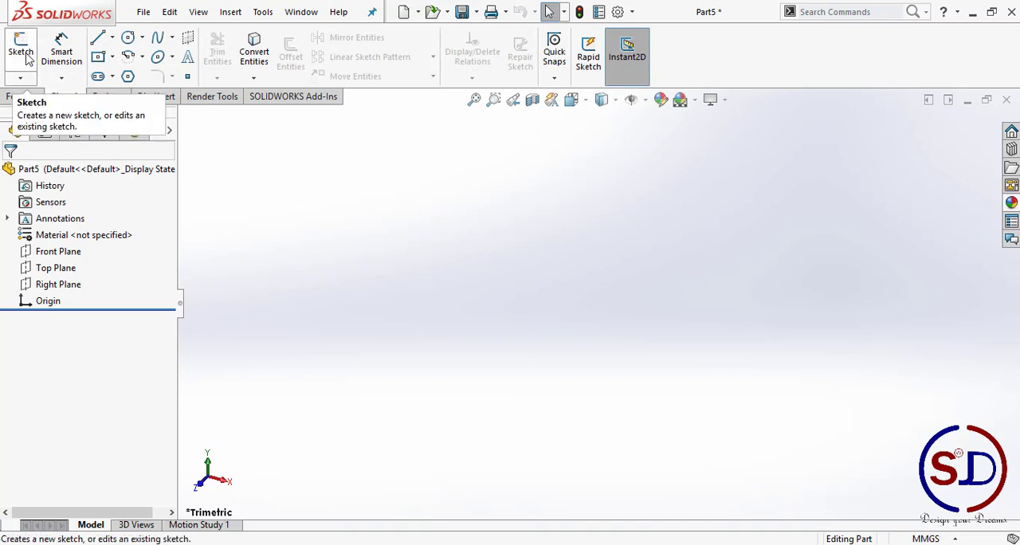
pyautogui.click(27, 56)
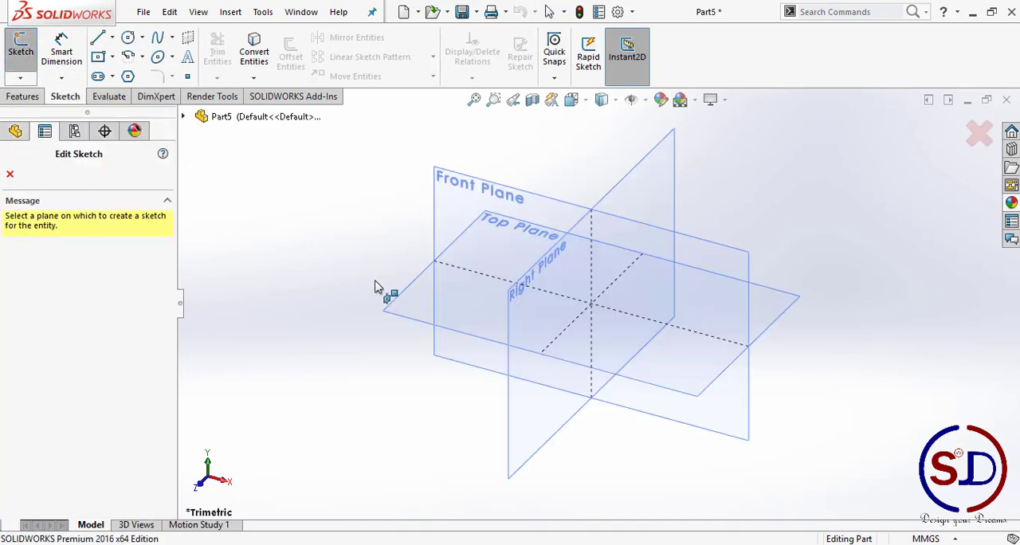
pyautogui.click(409, 296)
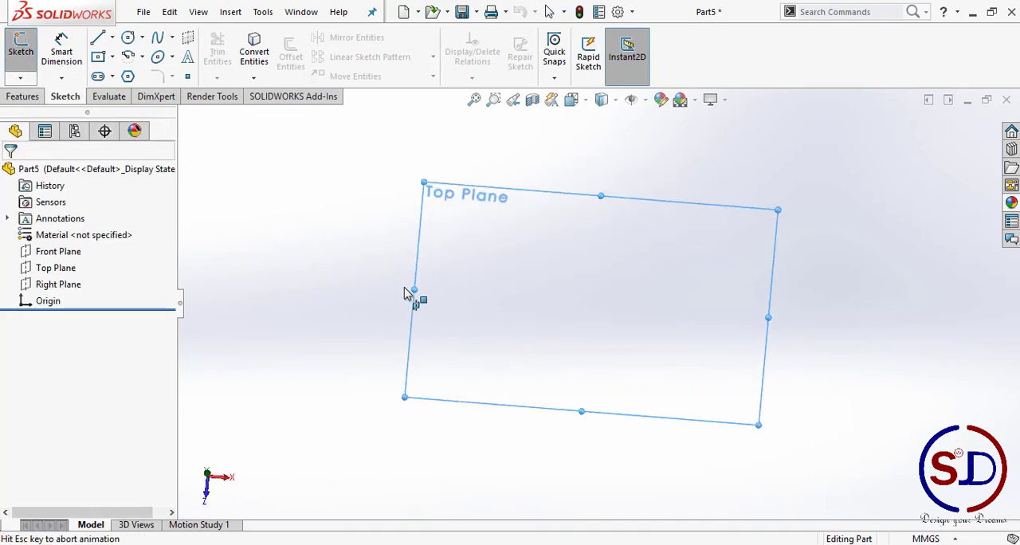
pyautogui.click(128, 38)
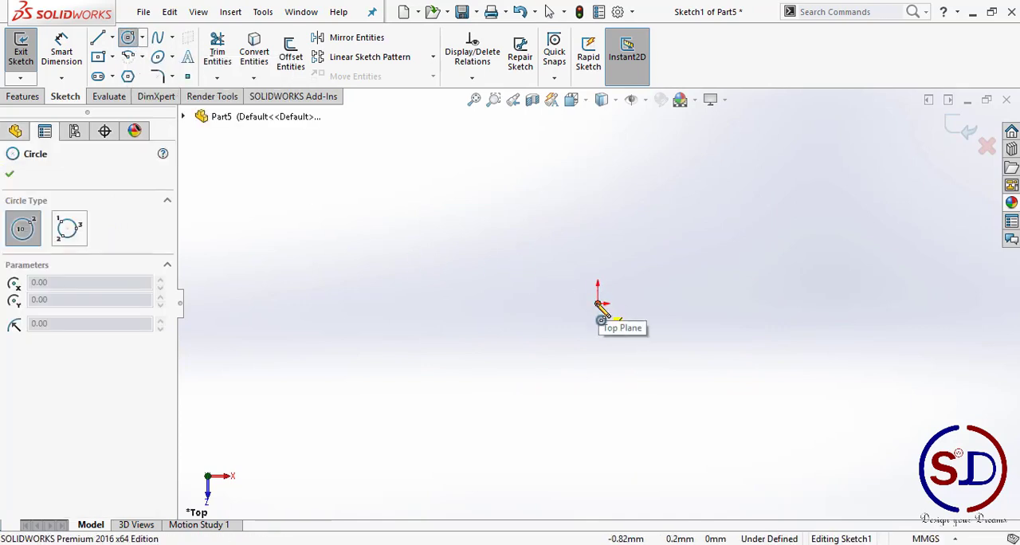
pyautogui.click(598, 304)
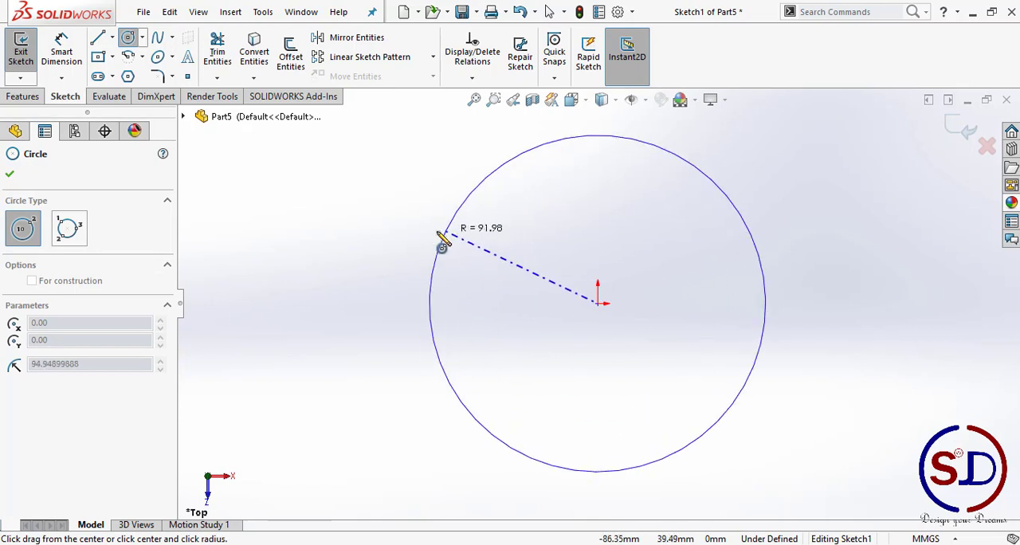
pyautogui.click(431, 235)
# Step: Dimension the circle's diameter as 40 mm and exit the sketch
pyautogui.click(62, 54)
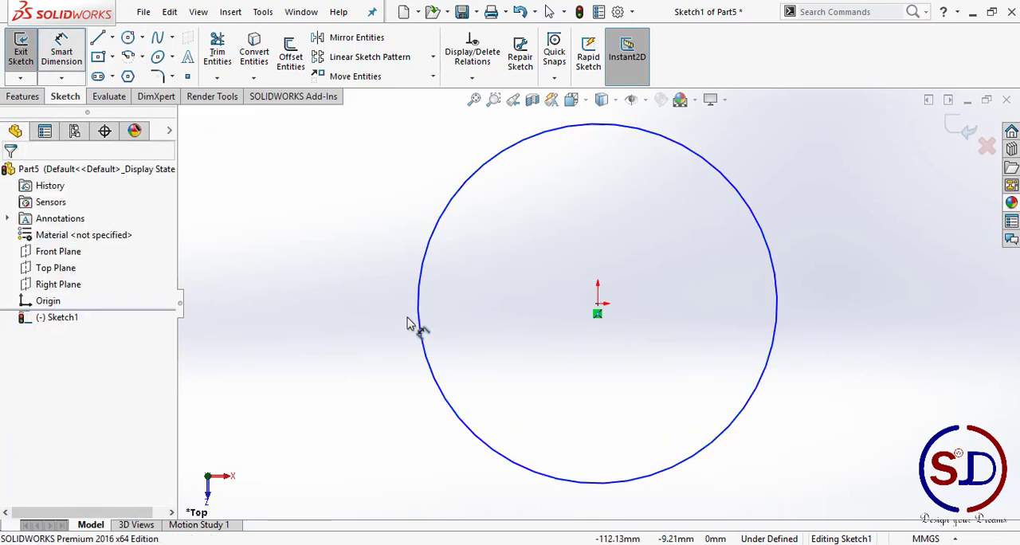
pyautogui.click(422, 336)
pyautogui.click(335, 319)
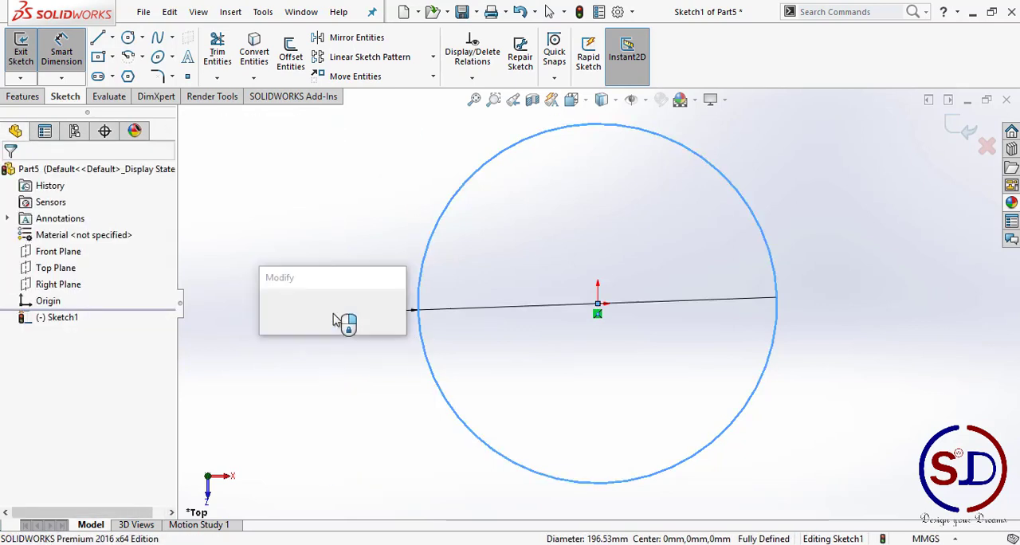
pyautogui.write('40')
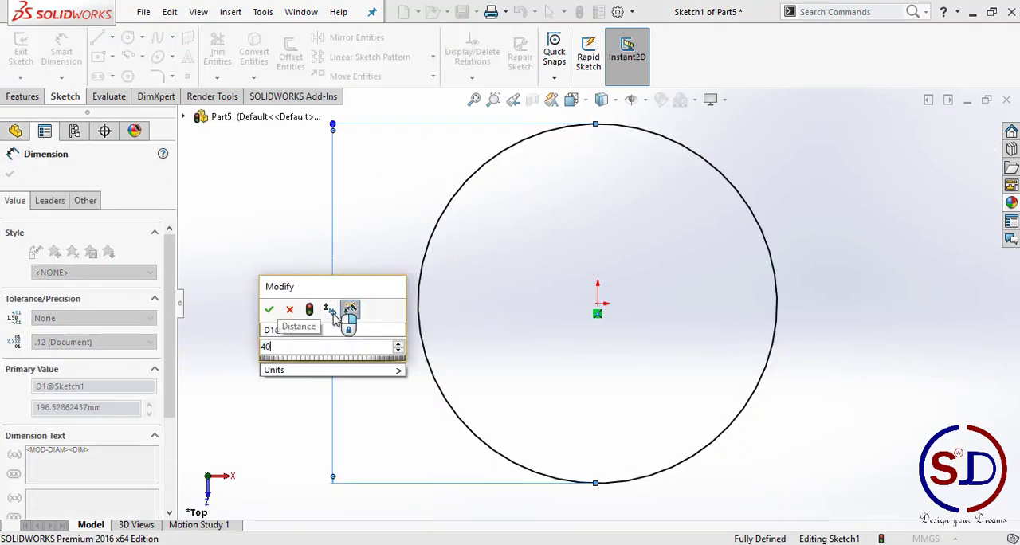
pyautogui.press('Return')
pyautogui.click(489, 219)
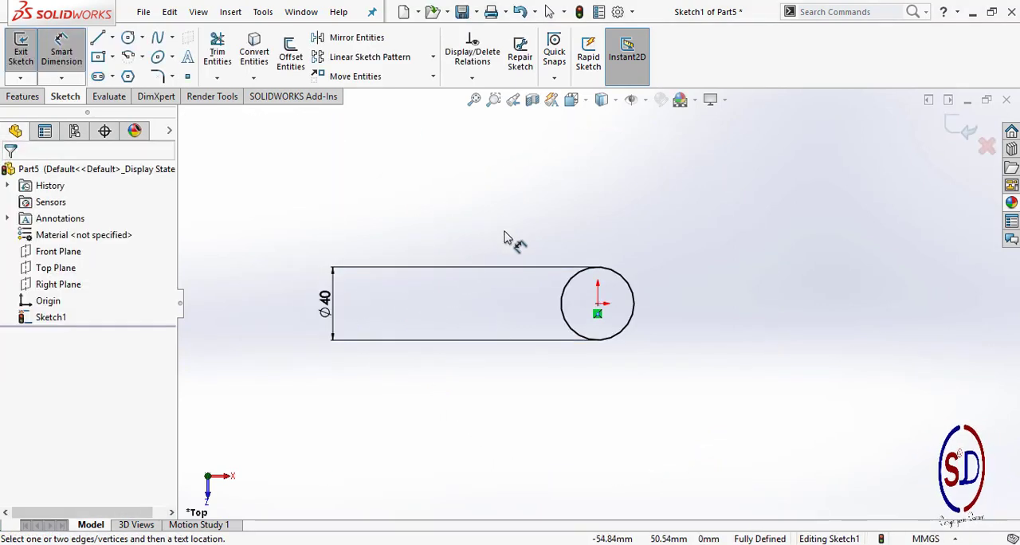
pyautogui.scroll(-3, 587, 307)
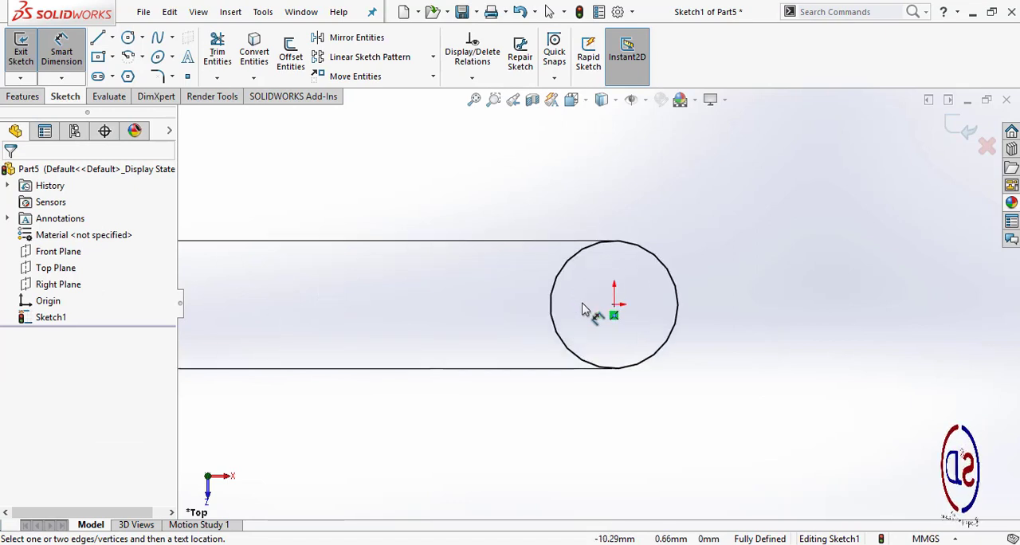
pyautogui.click(966, 133)
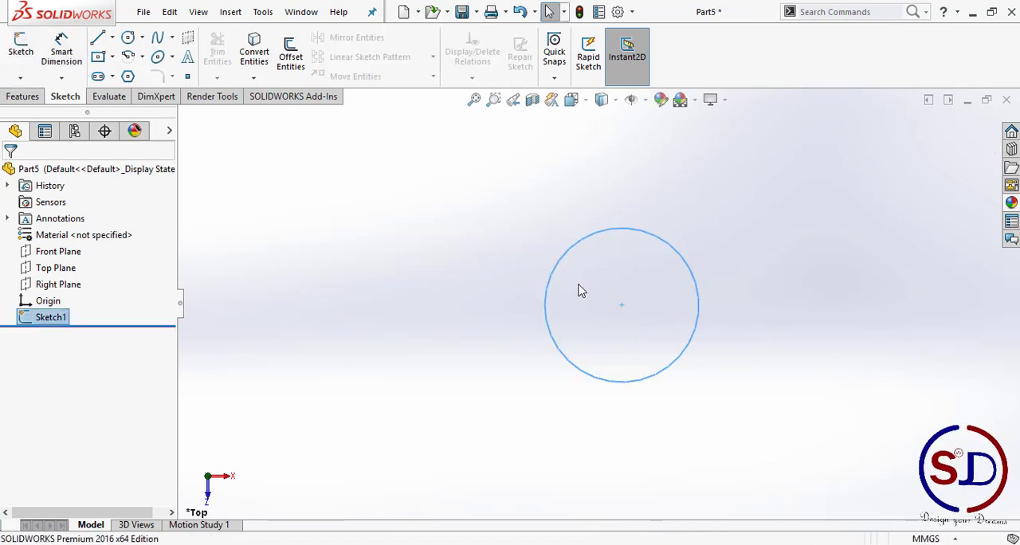
# Step: Orient the view normal to the Front Plane and start a new sketch on that plane
pyautogui.scroll(1, 580, 290)
pyautogui.moveTo(580, 276); pyautogui.dragTo(581, 229, button='middle')
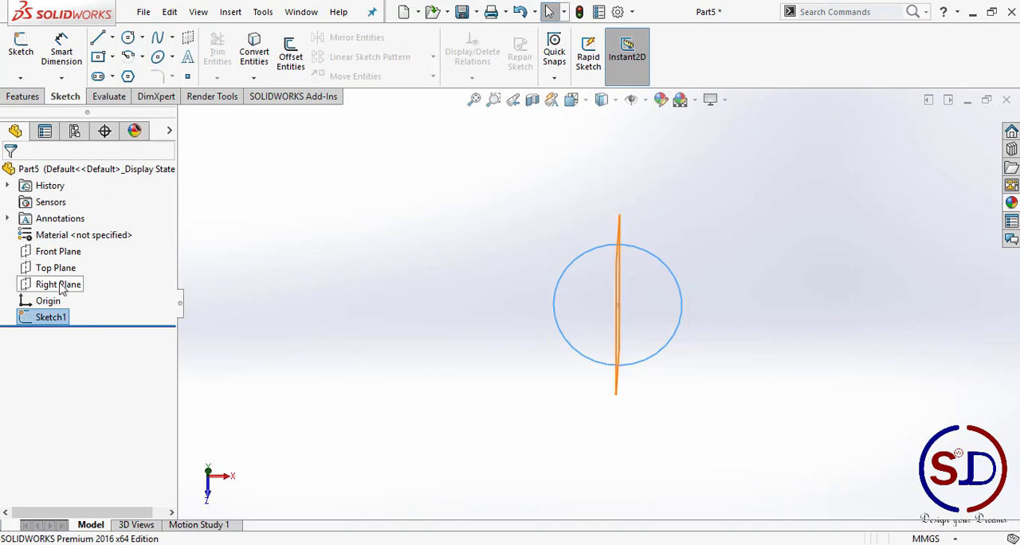
pyautogui.click(58, 252)
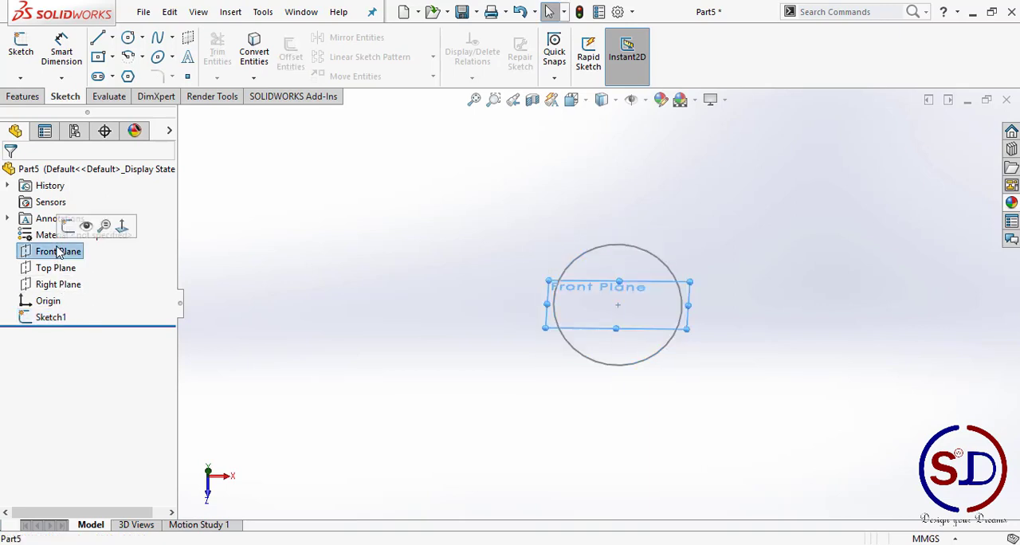
pyautogui.click(122, 229)
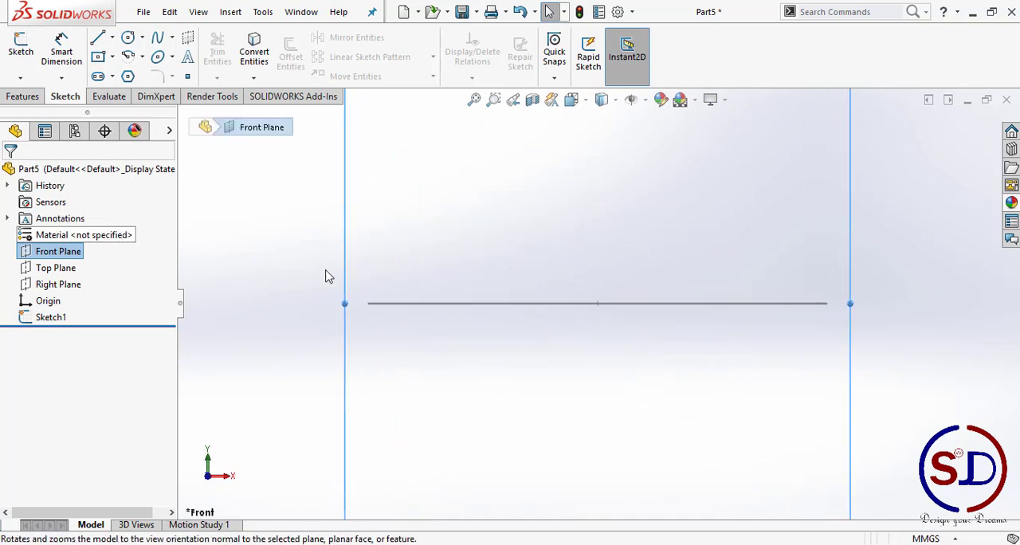
pyautogui.click(24, 61)
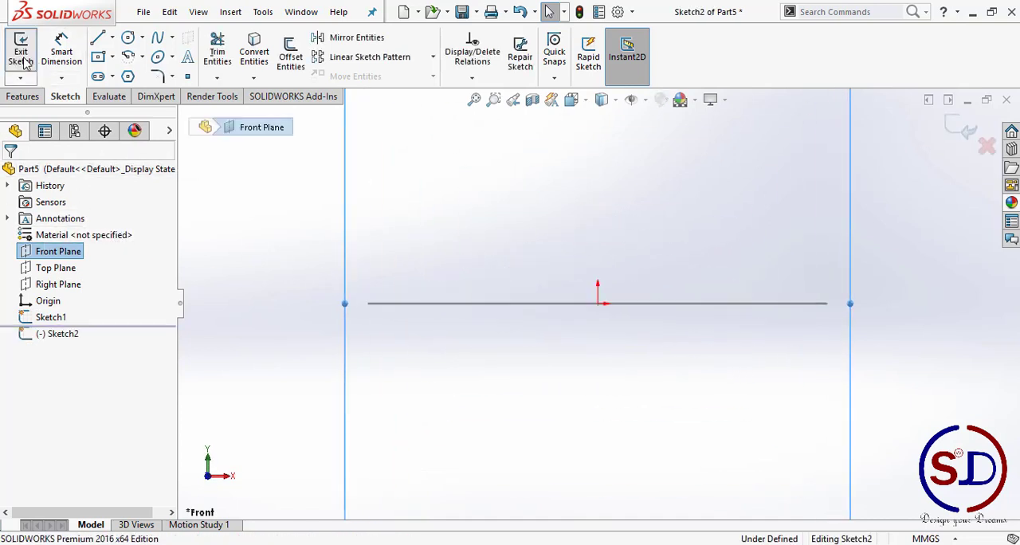
pyautogui.click(113, 37)
pyautogui.click(132, 73)
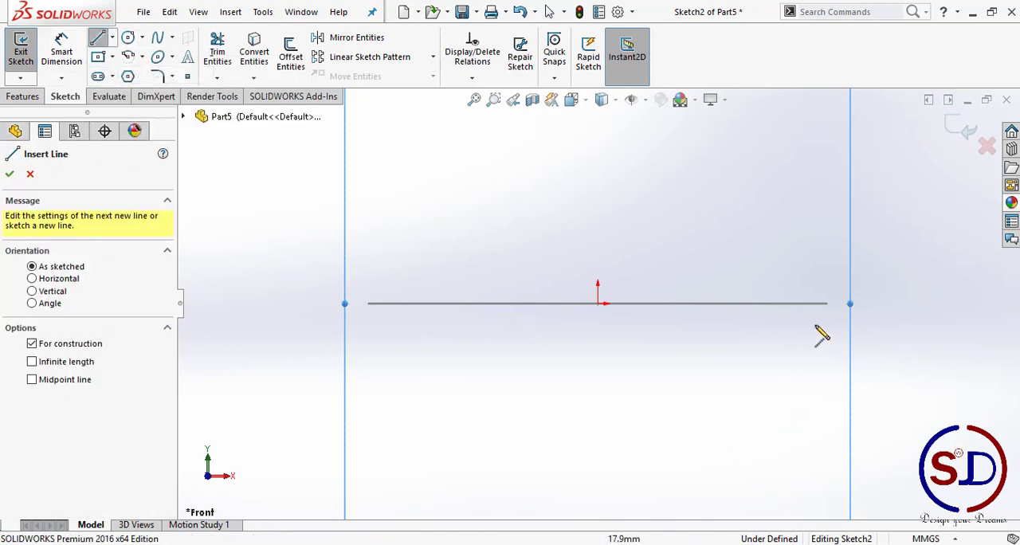
pyautogui.scroll(-3, 824, 327)
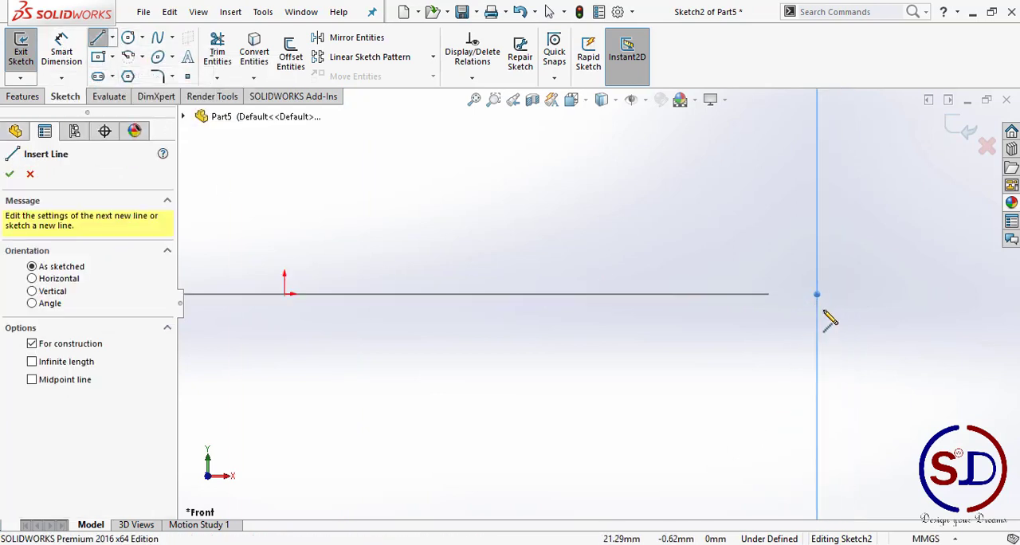
pyautogui.click(768, 294)
pyautogui.press('Escape')
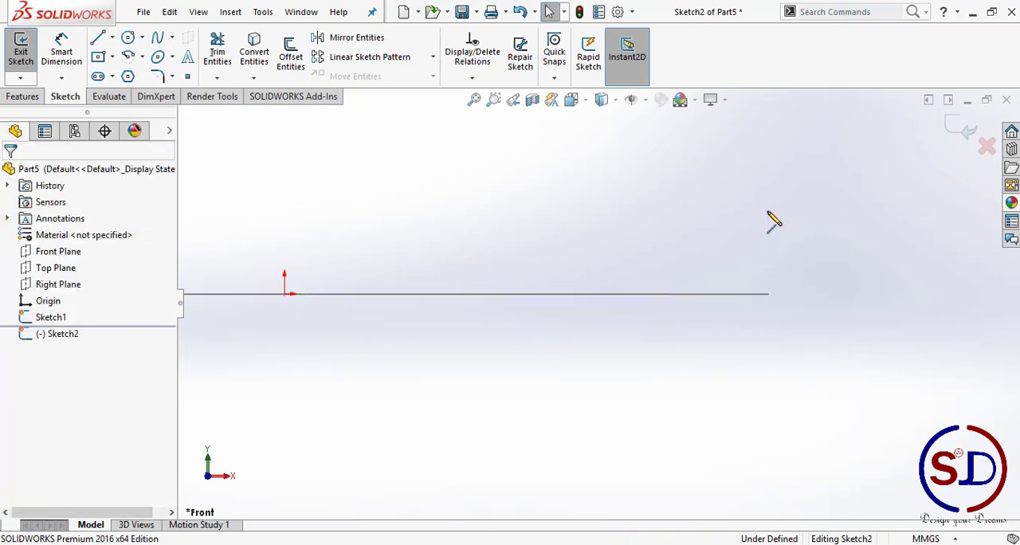
# Step: Draw a vertical centerline about 8.7 mm long, crossing the level of the circle just beyond its right end
pyautogui.click(113, 37)
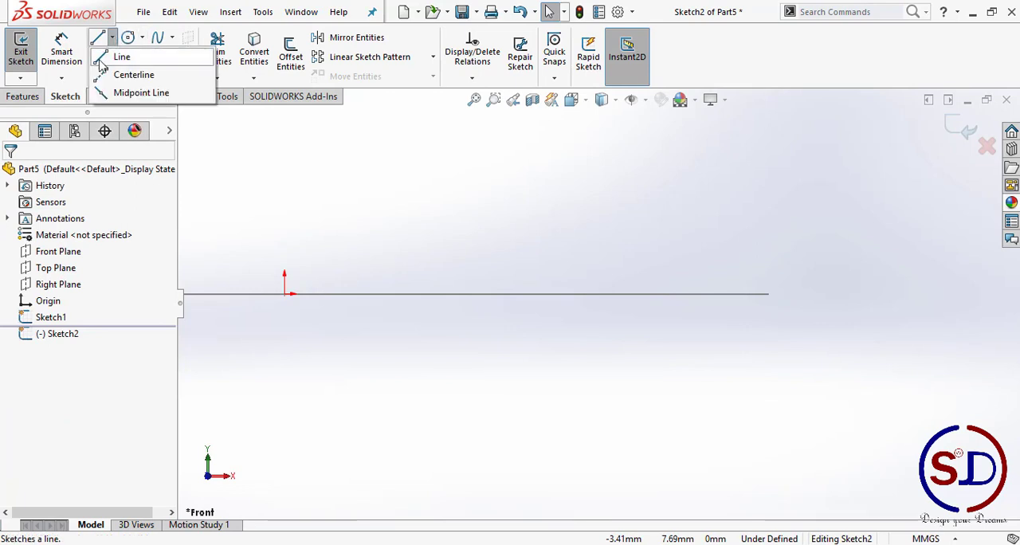
pyautogui.click(128, 72)
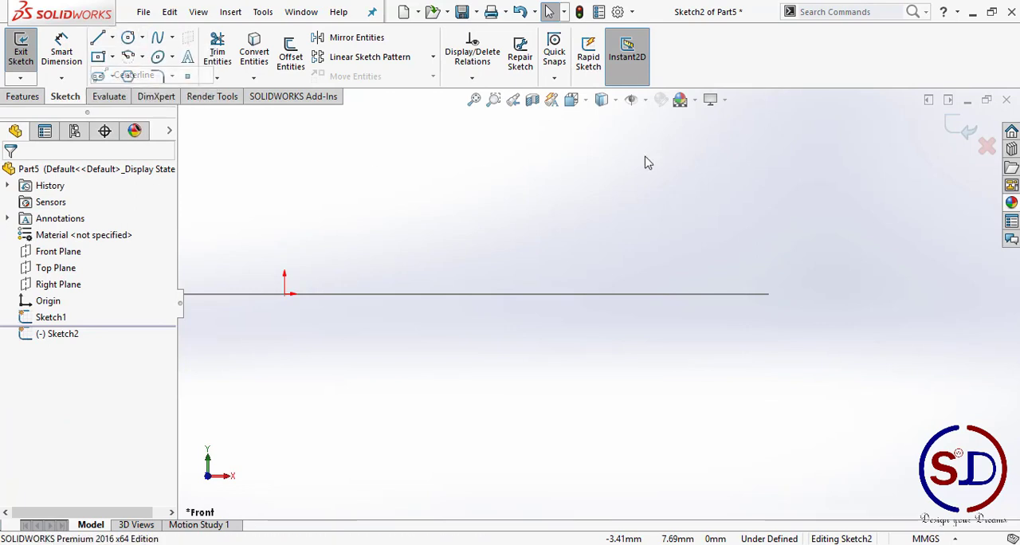
pyautogui.click(771, 184)
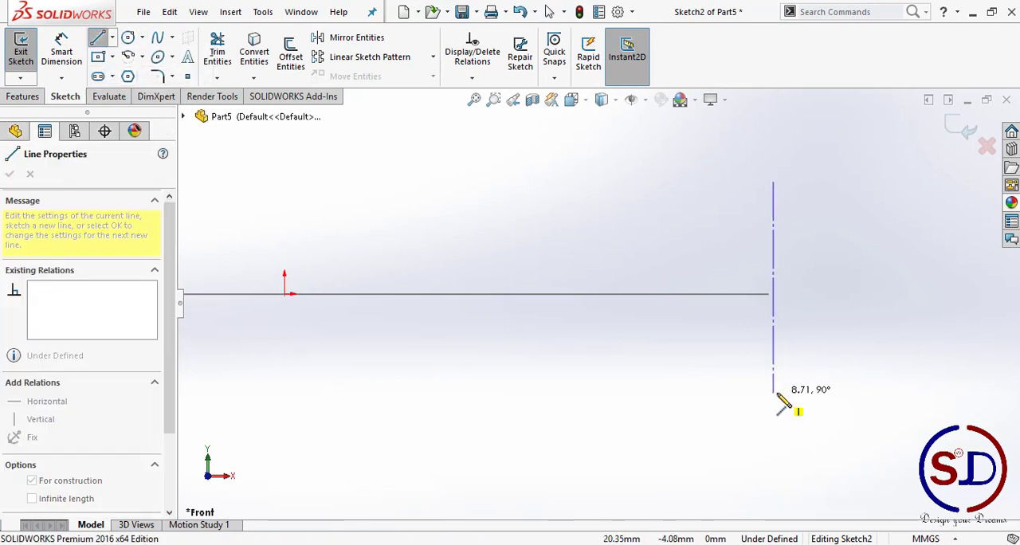
pyautogui.click(772, 393)
pyautogui.press('Escape')
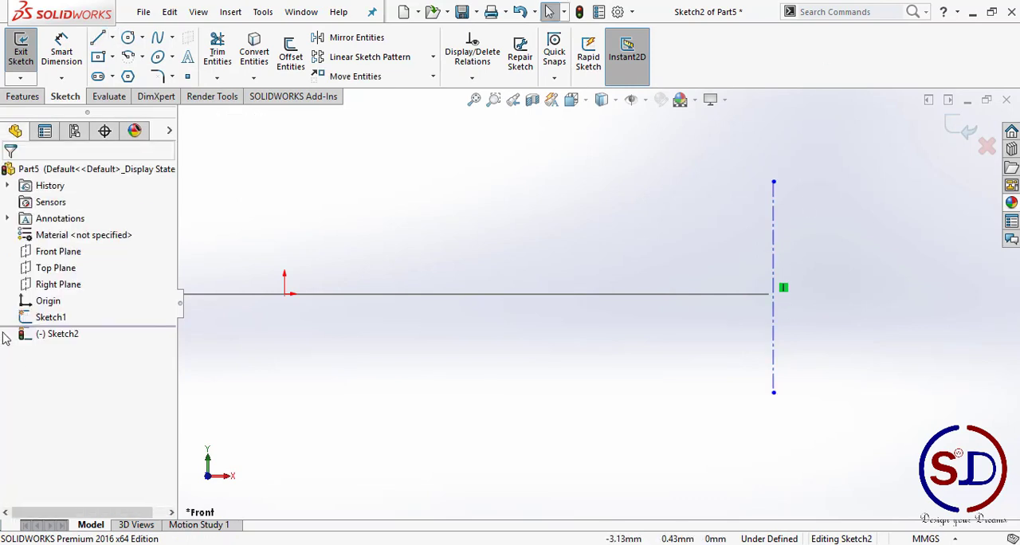
# Step: Draw a horizontal centerline about 5.7 mm long along the circle's edge line, crossing the vertical centerline
pyautogui.click(114, 37)
pyautogui.click(114, 57)
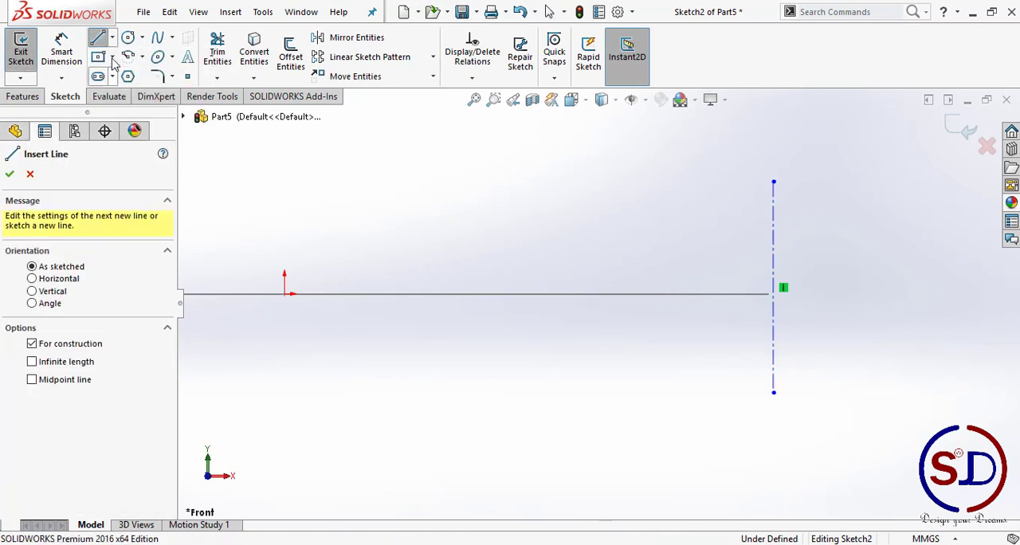
pyautogui.click(114, 38)
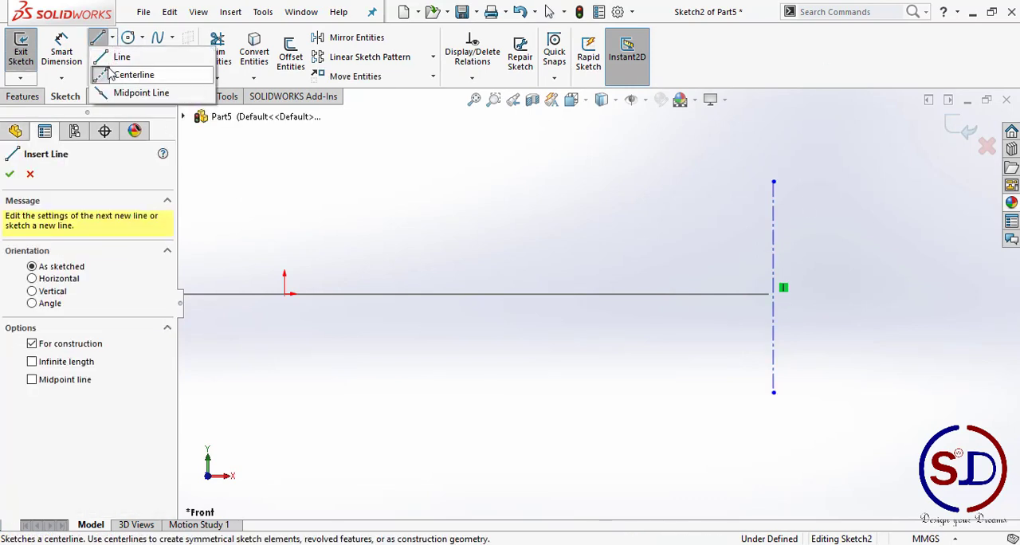
pyautogui.click(713, 295)
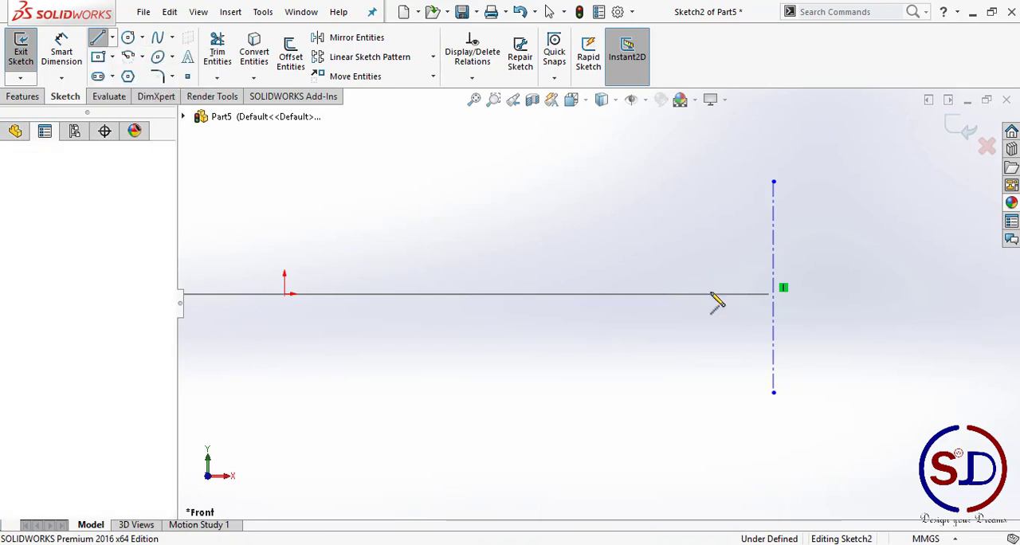
pyautogui.click(846, 294)
pyautogui.press('Escape')
pyautogui.press('Escape')
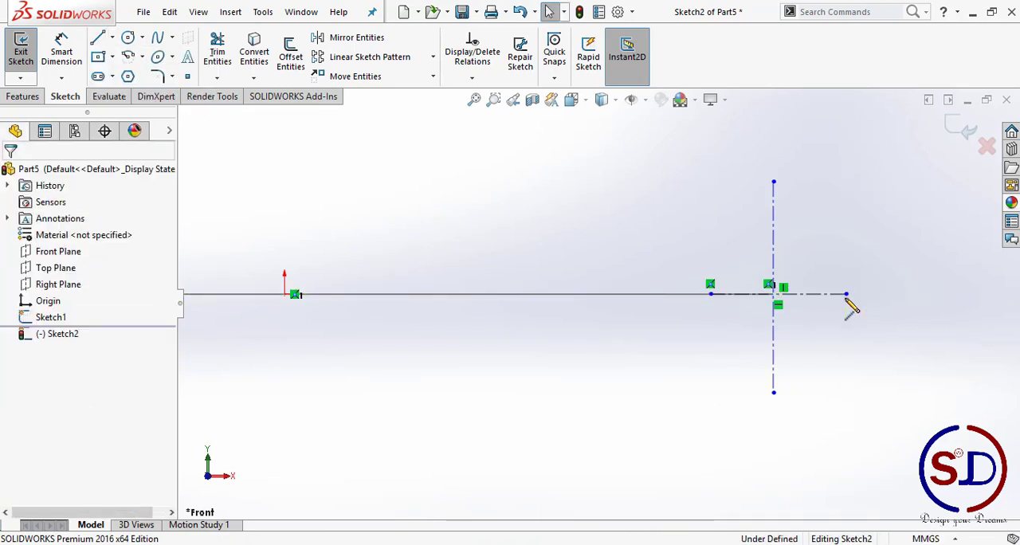
# Step: Dimension the distance from the origin to the vertical centerline as 20 mm
pyautogui.click(66, 54)
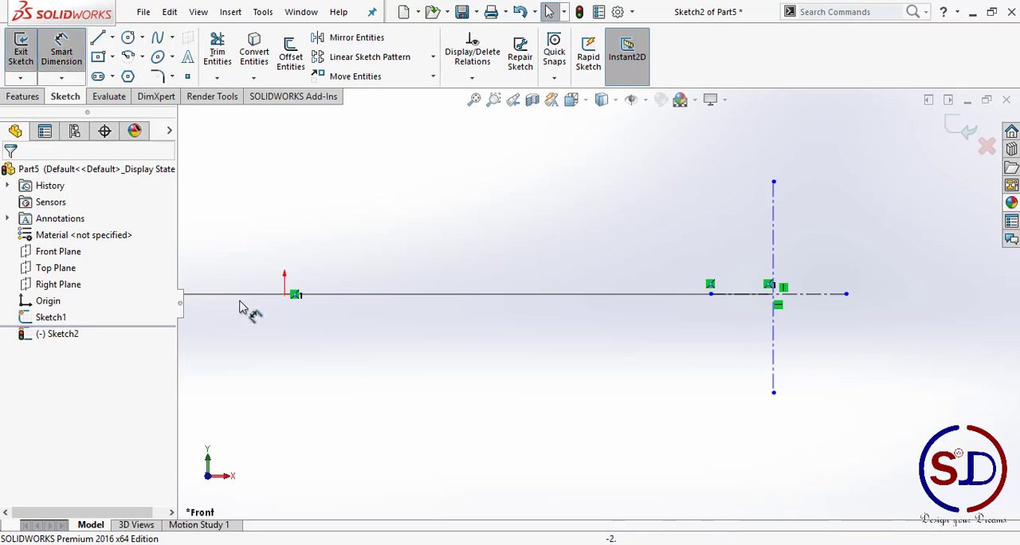
pyautogui.click(285, 294)
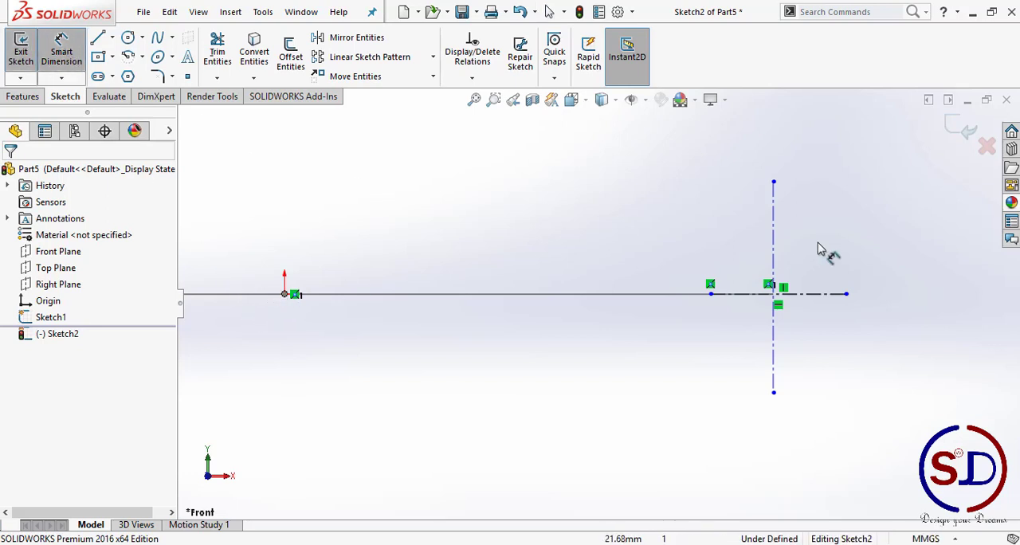
pyautogui.click(774, 251)
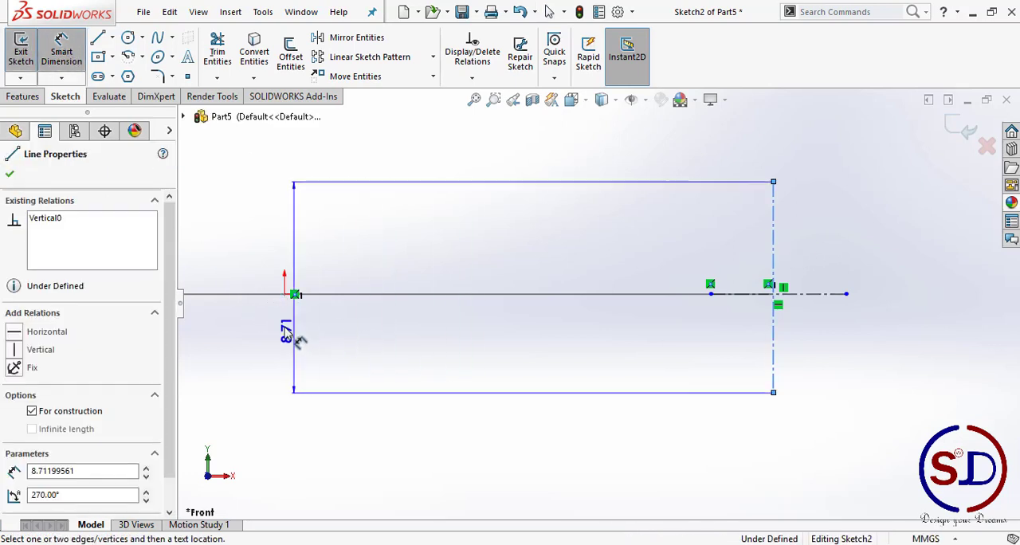
pyautogui.click(284, 294)
pyautogui.click(457, 404)
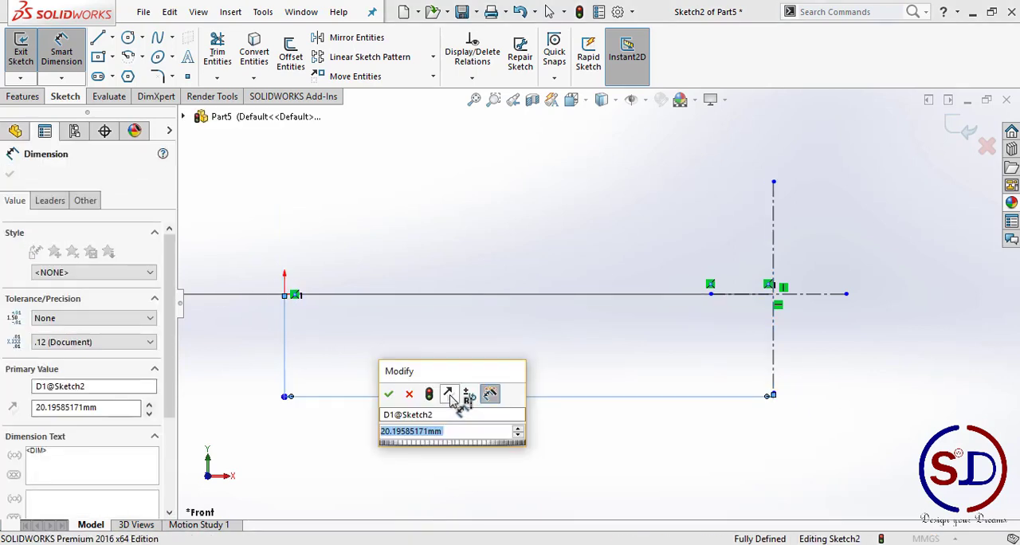
pyautogui.write('20')
pyautogui.press('Return')
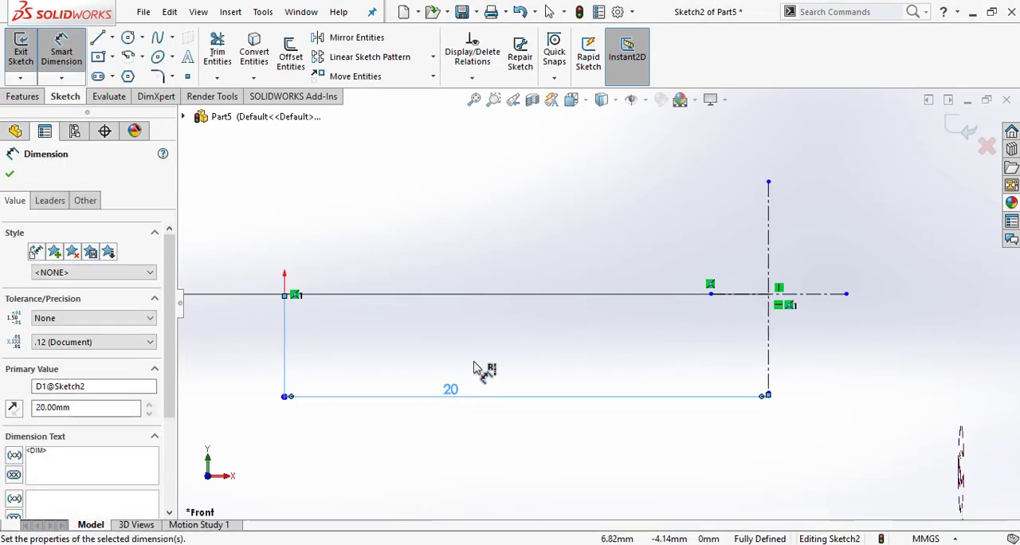
pyautogui.scroll(-3, 765, 295)
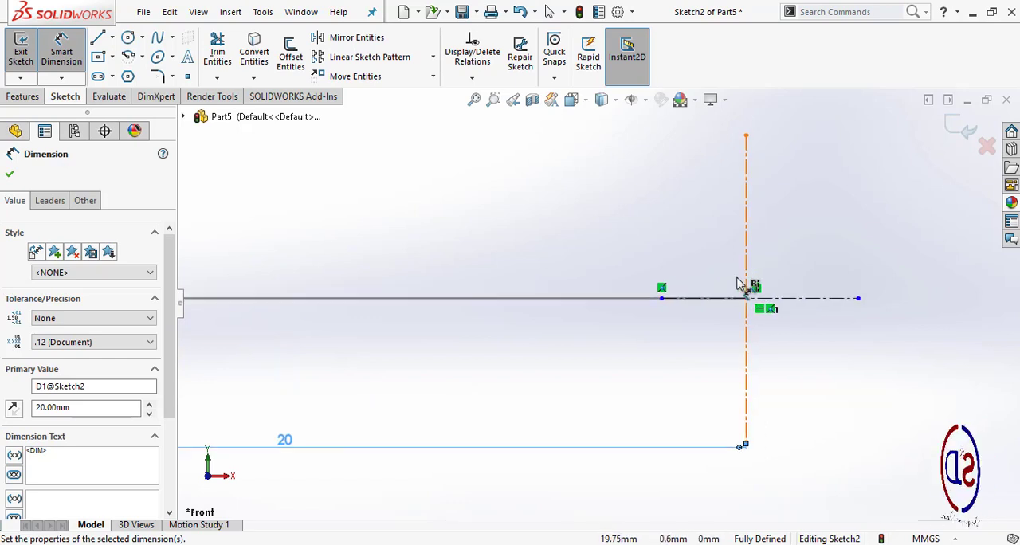
pyautogui.scroll(-4, 737, 310)
pyautogui.scroll(6, 739, 325)
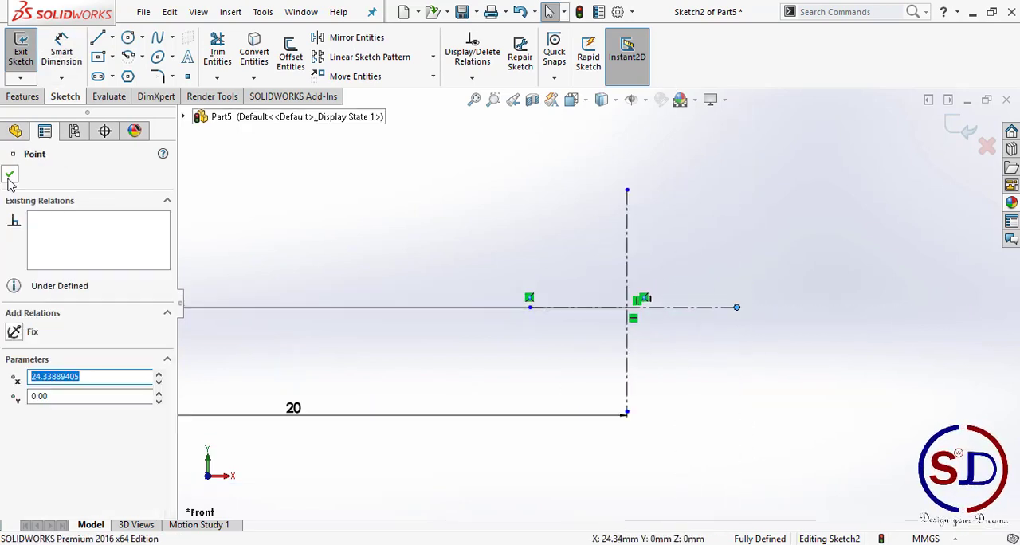
pyautogui.click(10, 175)
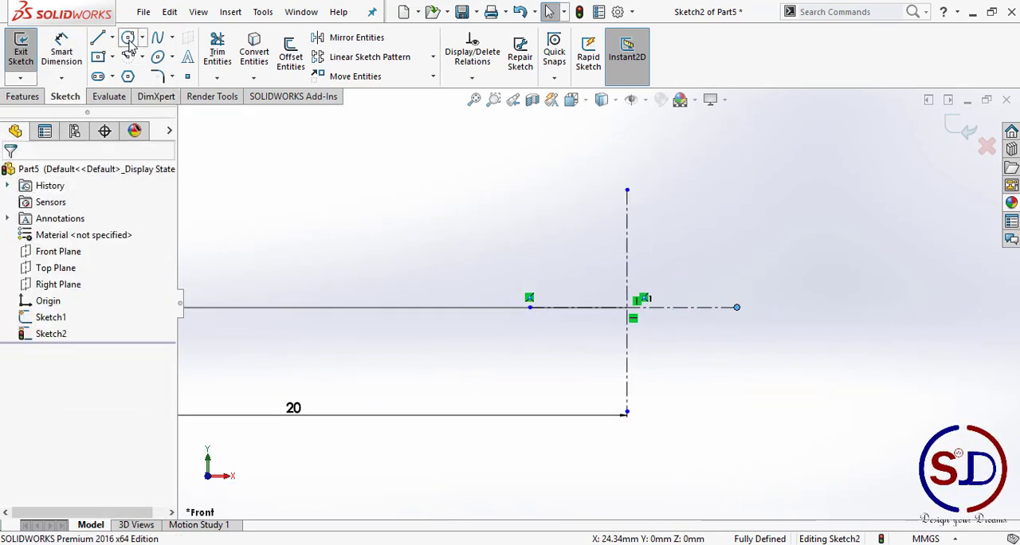
# Step: Draw two small circles up and left of the centerline crossing, the upper one about 0.58 mm in diameter and the lower one slightly larger
pyautogui.scroll(-4, 579, 299)
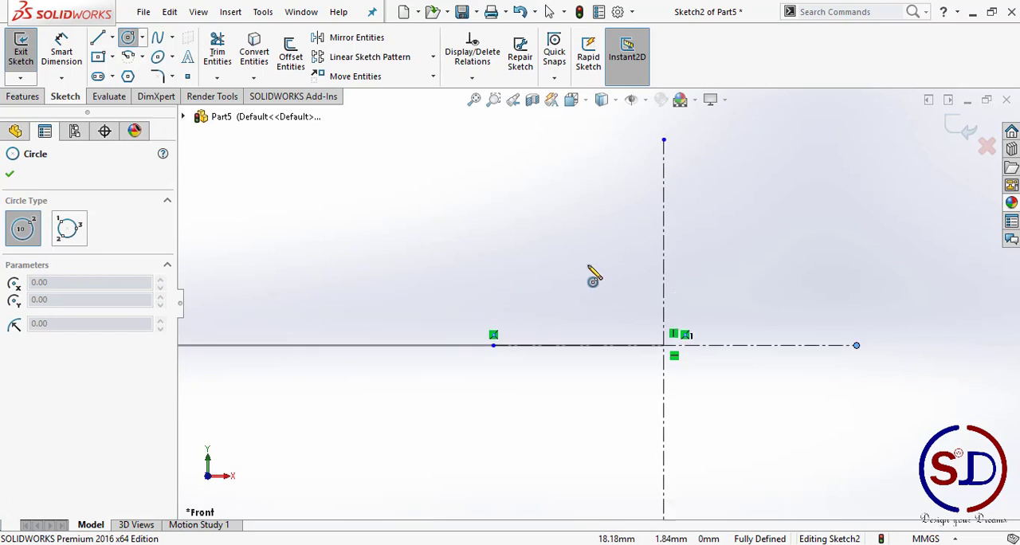
pyautogui.click(619, 236)
pyautogui.click(630, 225)
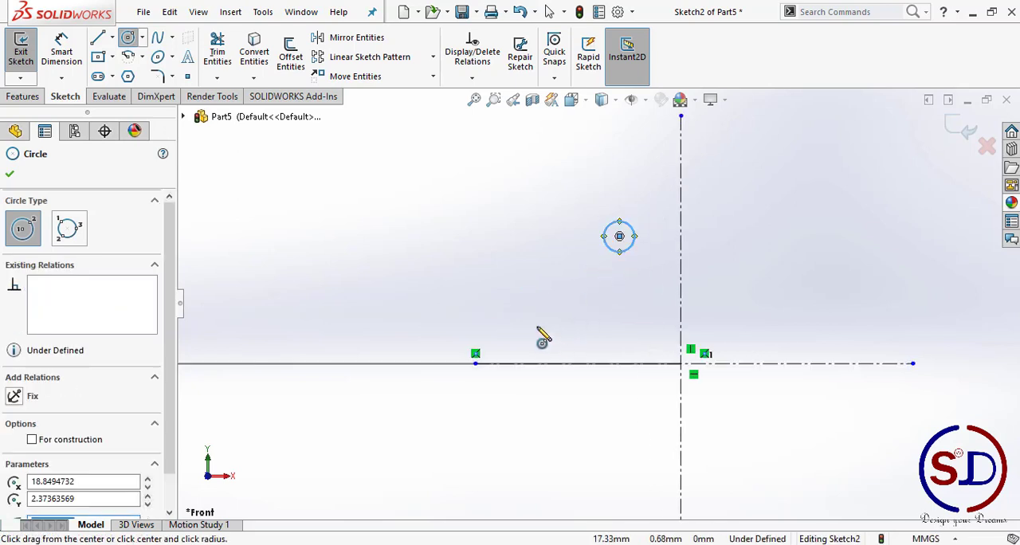
pyautogui.click(556, 308)
pyautogui.click(547, 292)
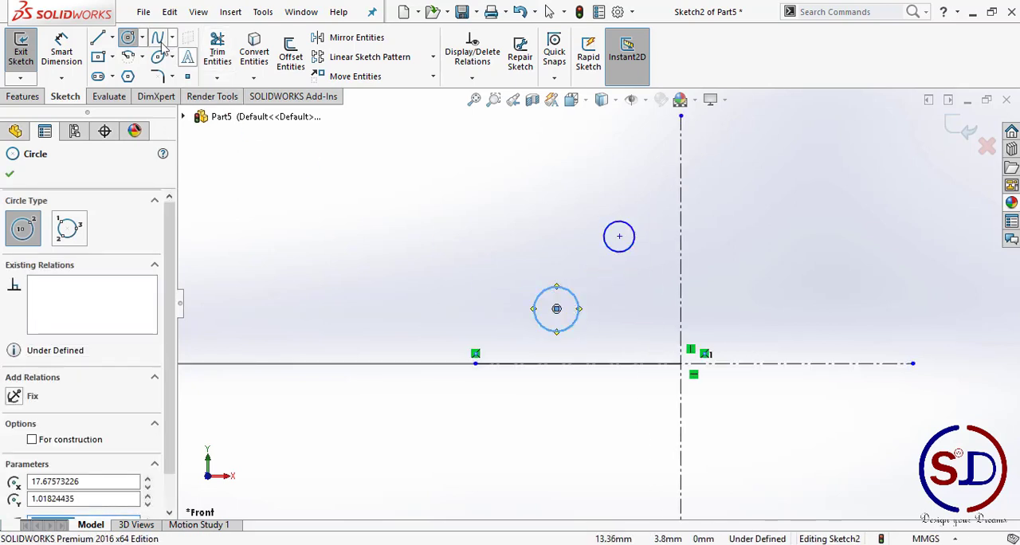
# Step: Draw a centerline about 2.64 mm long from the upper small circle's centre to the crossing of the two centerlines
pyautogui.click(113, 38)
pyautogui.click(119, 73)
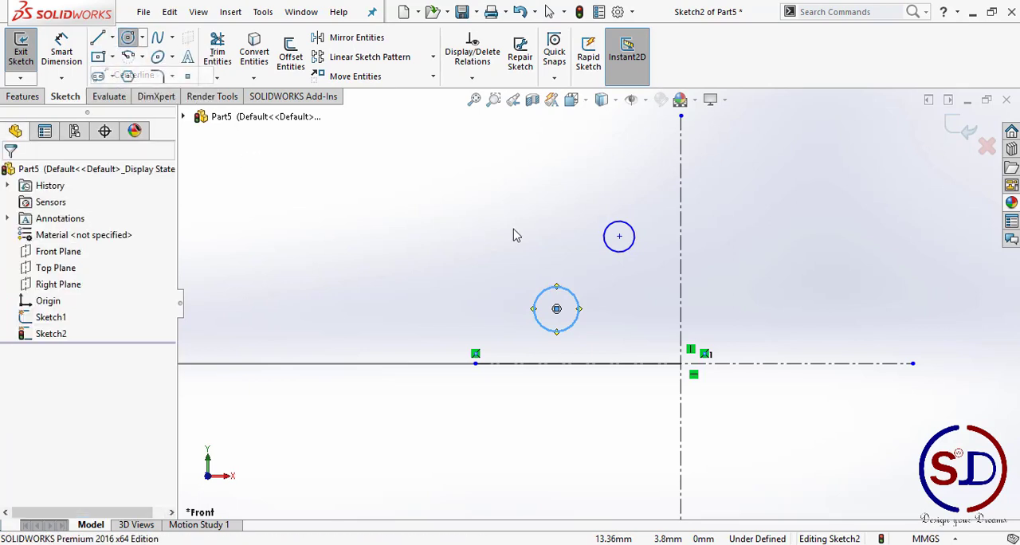
pyautogui.click(619, 236)
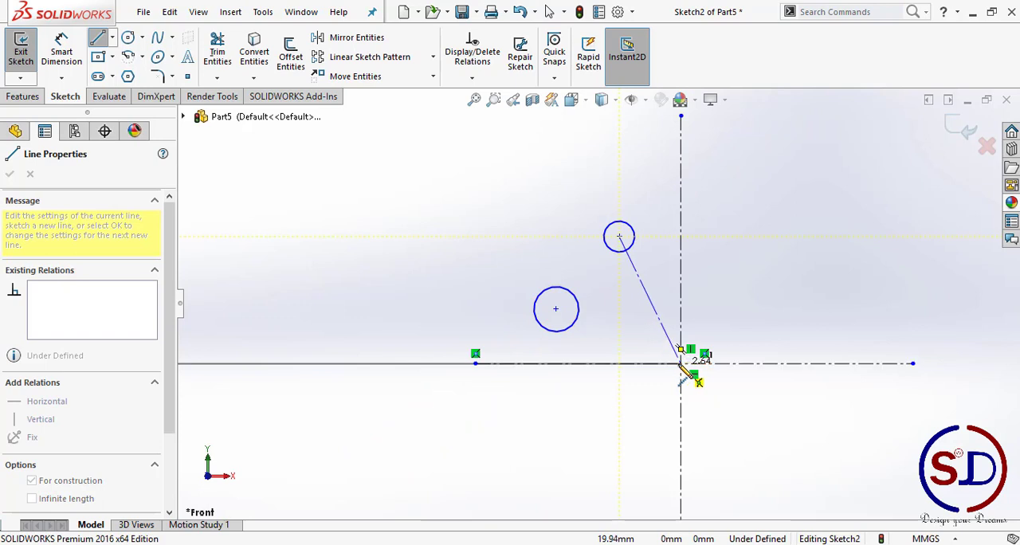
pyautogui.click(680, 363)
pyautogui.press('Escape')
pyautogui.press('Escape')
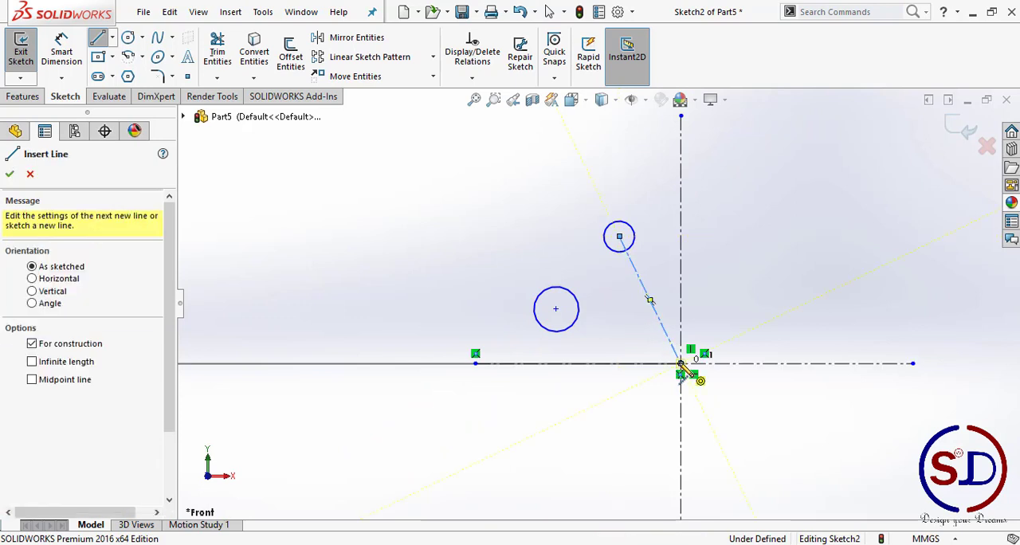
# Step: Draw a centerline about 2.54 mm long from the lower small circle's centre to the same centerline crossing
pyautogui.click(112, 38)
pyautogui.click(120, 75)
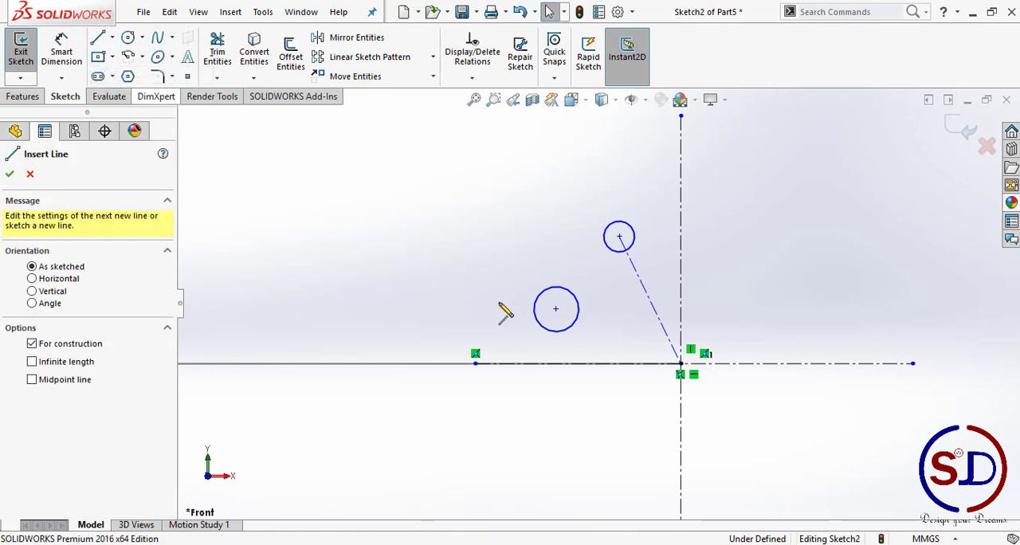
pyautogui.click(556, 309)
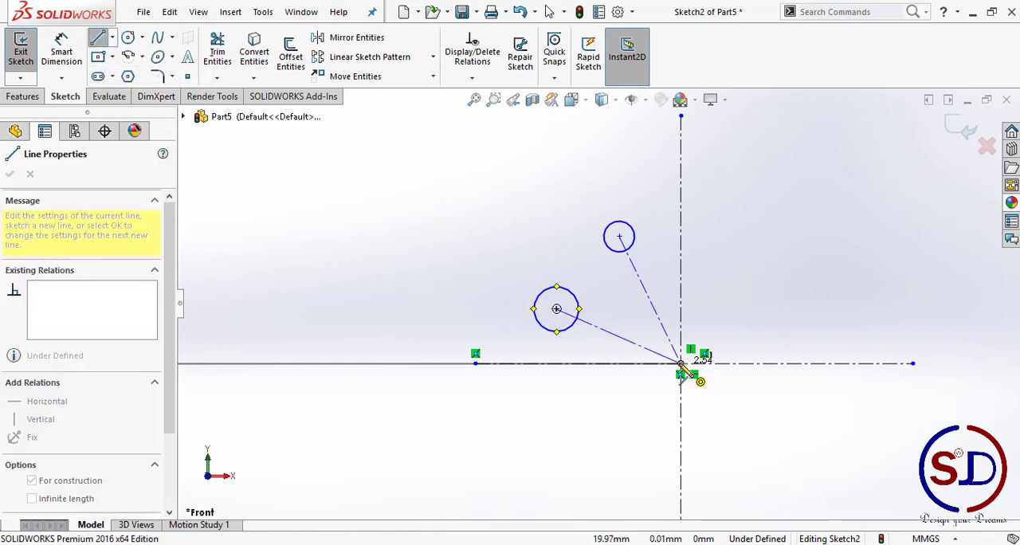
pyautogui.click(681, 364)
pyautogui.press('Escape')
pyautogui.press('Escape')
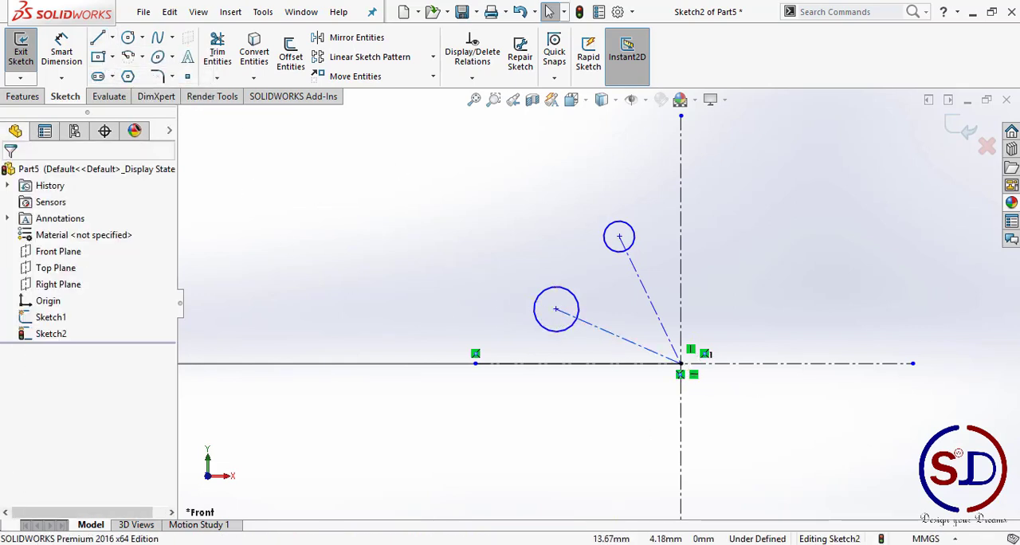
# Step: Dimension the upper small circle's diameter as 1 mm
pyautogui.click(61, 49)
pyautogui.click(616, 228)
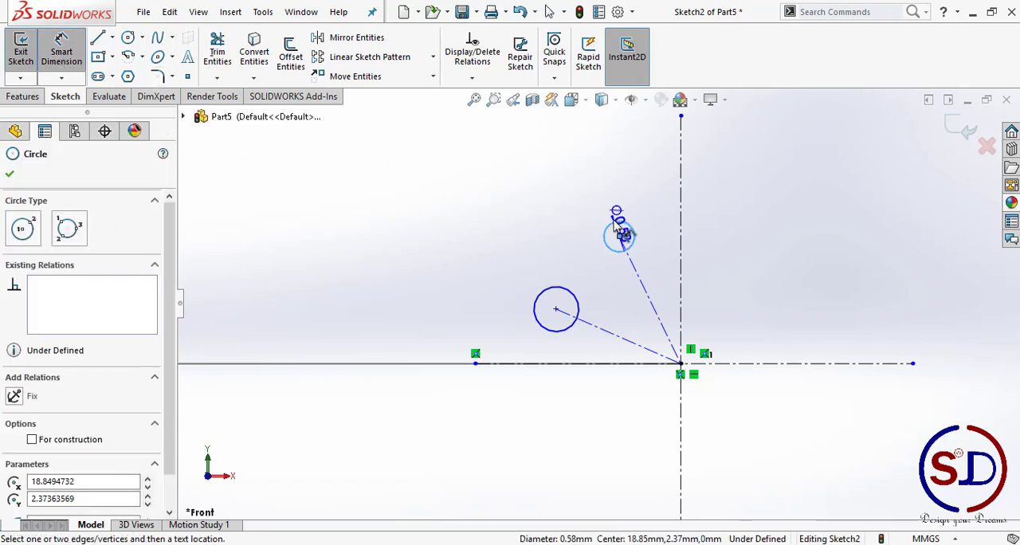
pyautogui.click(533, 199)
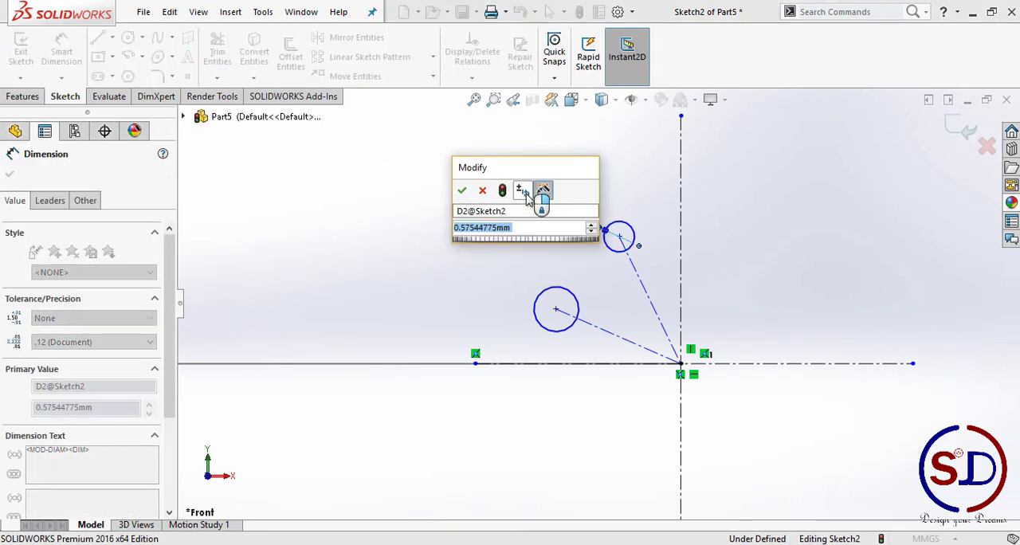
pyautogui.write('1')
pyautogui.press('Return')
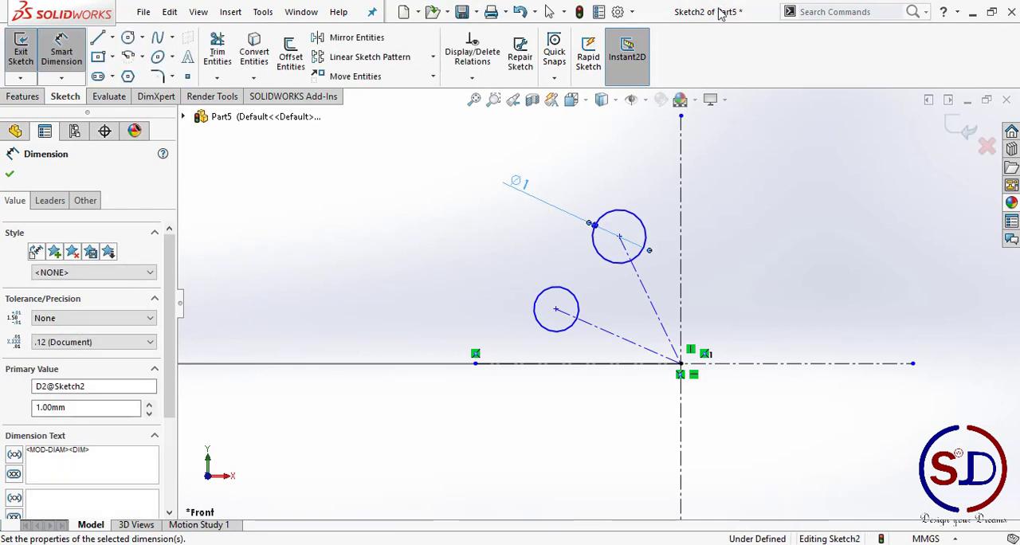
pyautogui.press('Escape')
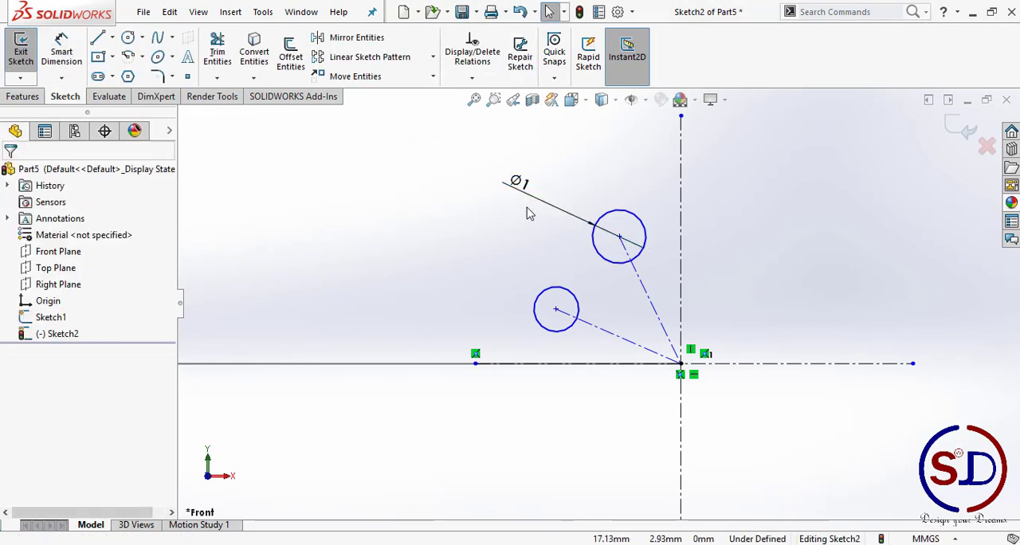
# Step: Add an Equal relation between the upper and lower small circles
pyautogui.click(598, 255)
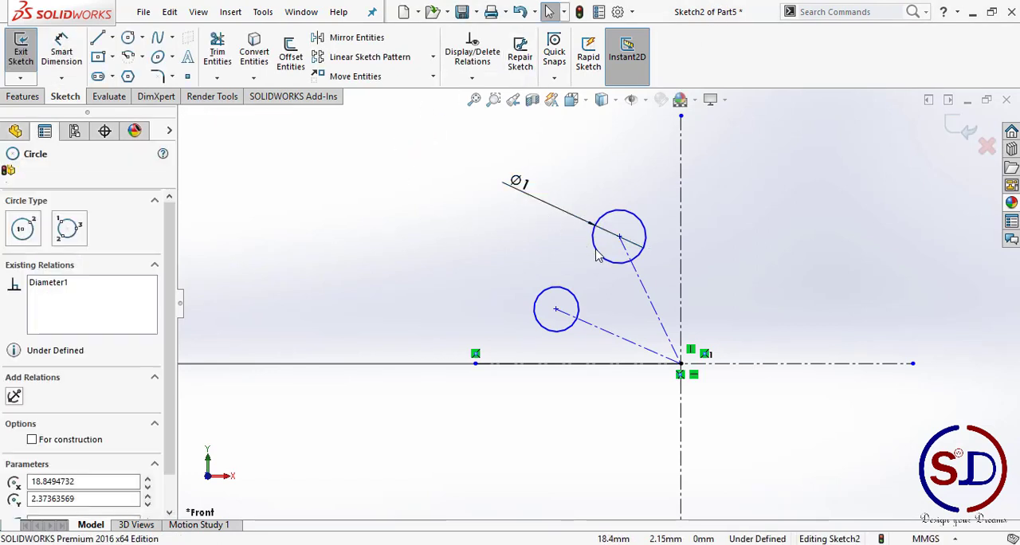
pyautogui.keyDown('ctrl'); pyautogui.click(560, 293); pyautogui.keyUp('ctrl')
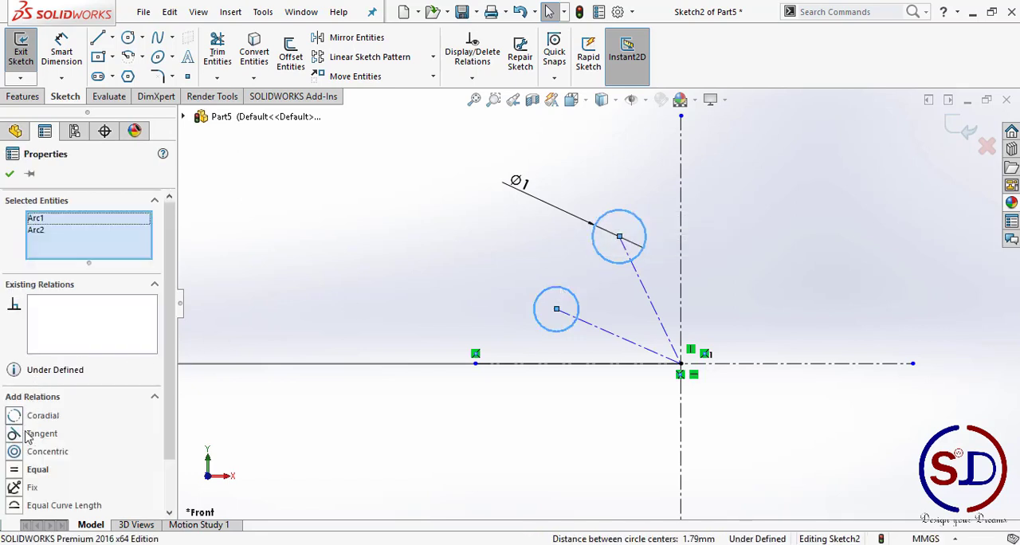
pyautogui.click(21, 472)
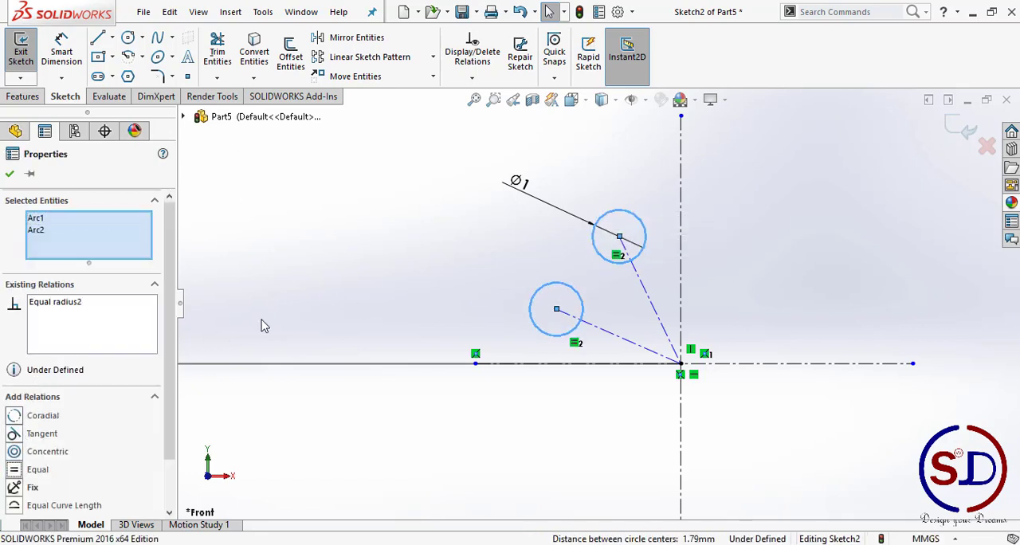
pyautogui.click(412, 230)
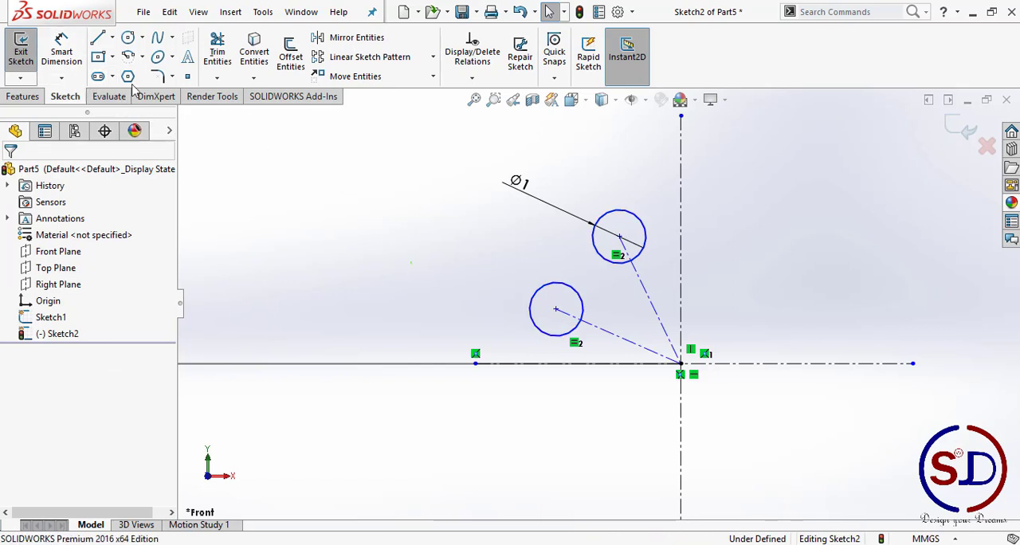
# Step: Dimension the distance from the upper small circle's centre to the crossing of the two long centerlines as 2.5 mm
pyautogui.click(70, 51)
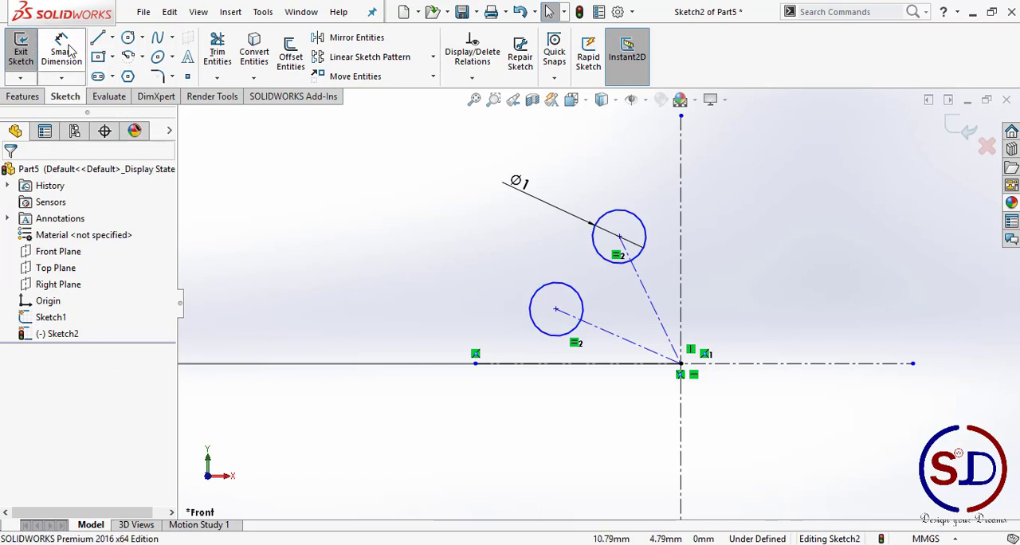
pyautogui.click(599, 256)
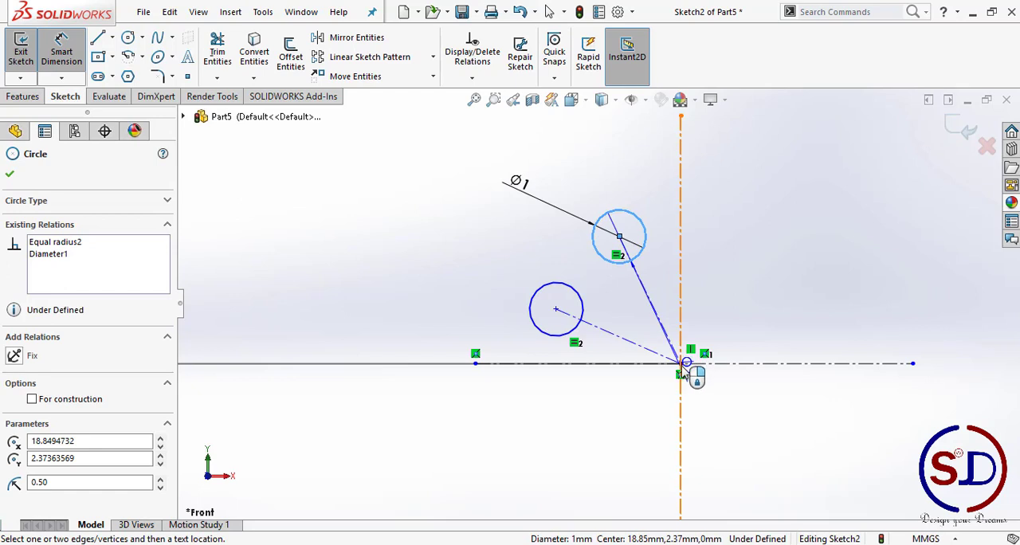
pyautogui.click(683, 369)
pyautogui.scroll(-5, 662, 296)
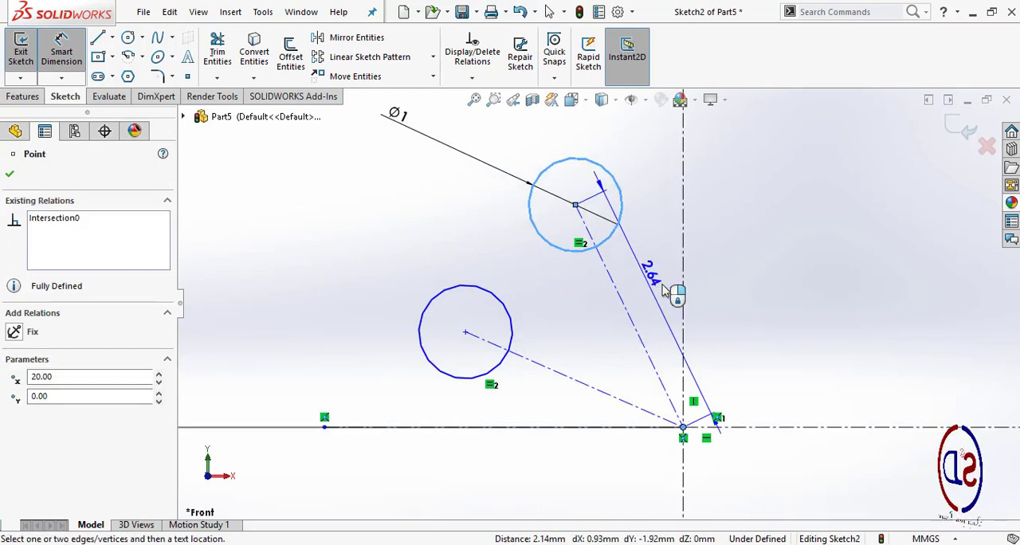
pyautogui.click(646, 296)
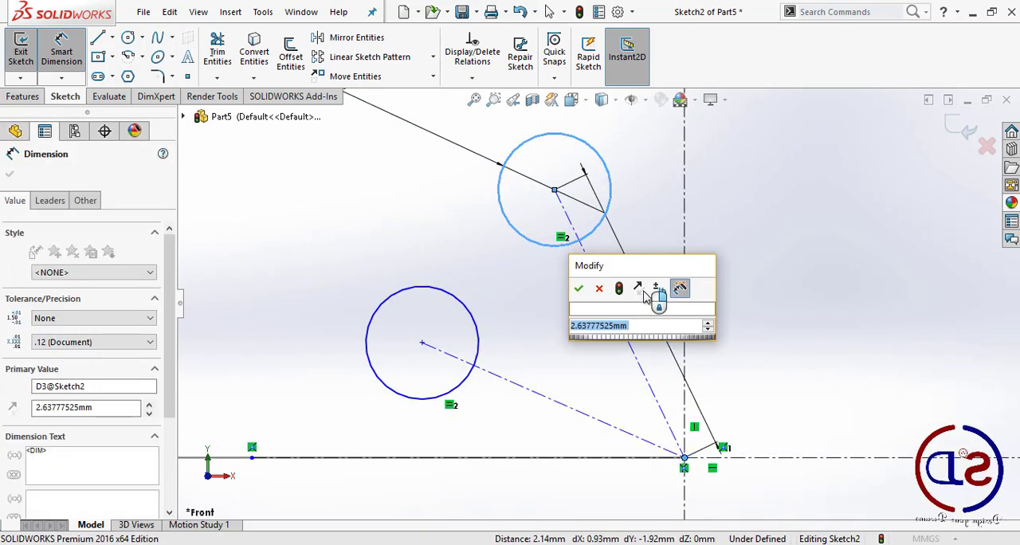
pyautogui.write('2.5')
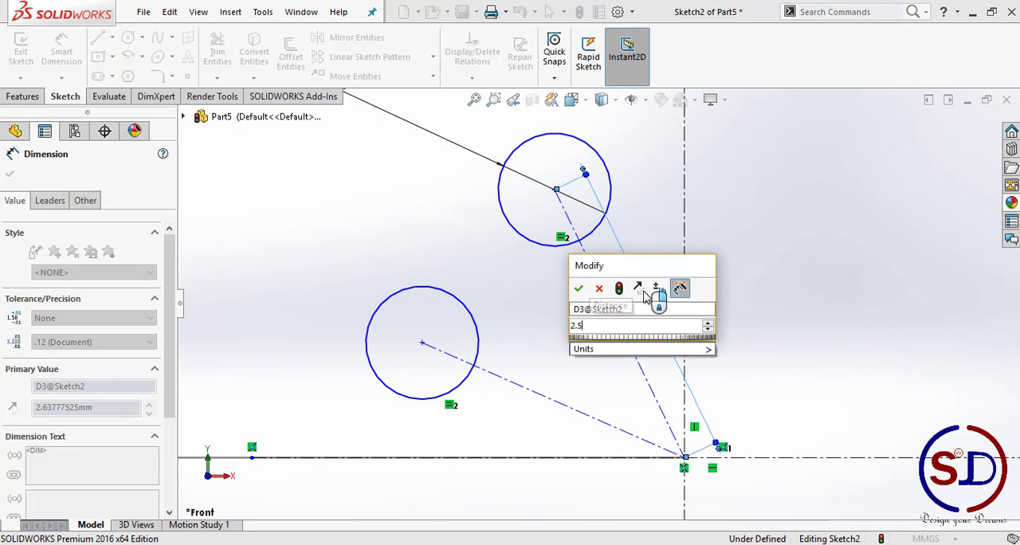
pyautogui.press('Return')
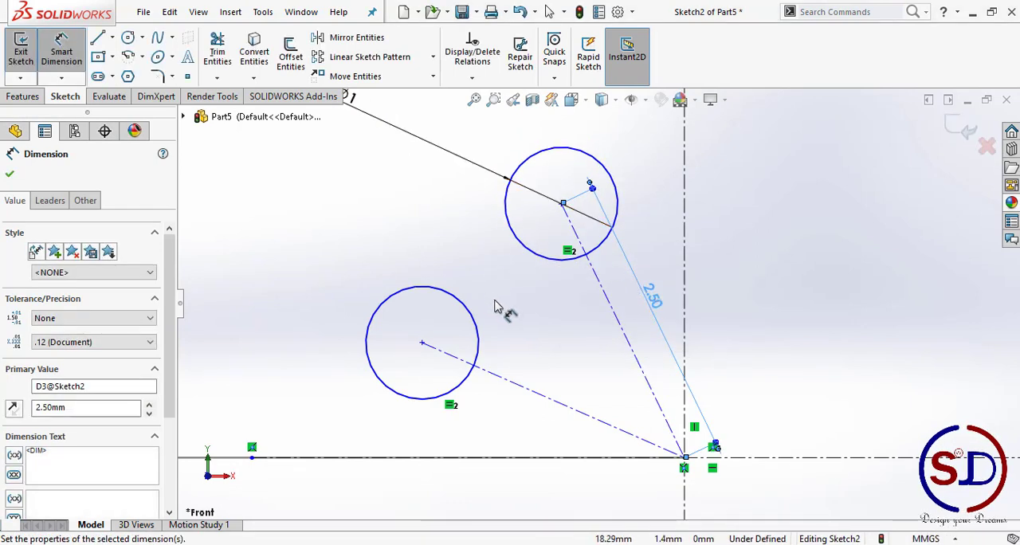
pyautogui.press('Escape')
# Step: Dimension the angle between the upper circle's slanted centerline and the vertical centerline as 20°
pyautogui.click(604, 293)
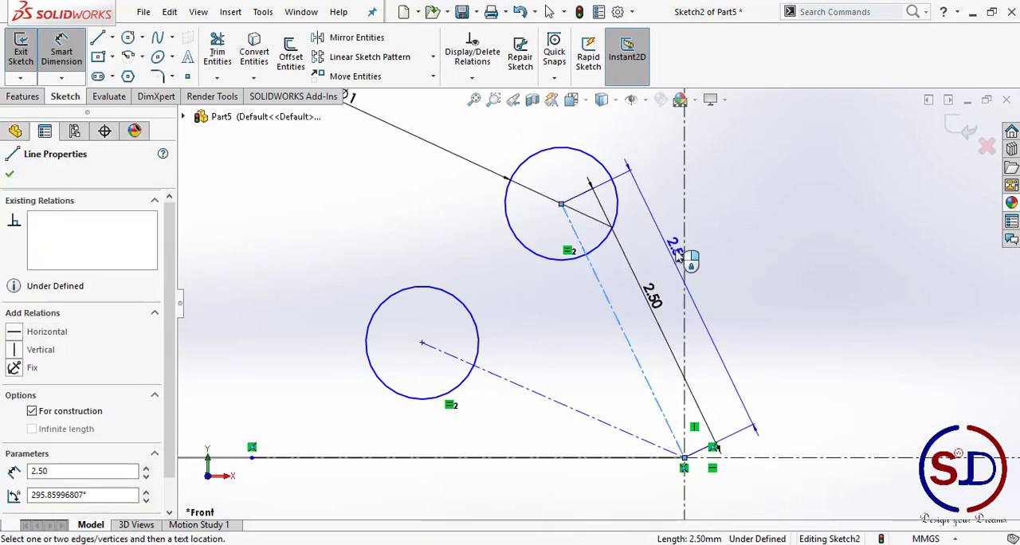
pyautogui.click(685, 254)
pyautogui.scroll(2, 596, 302)
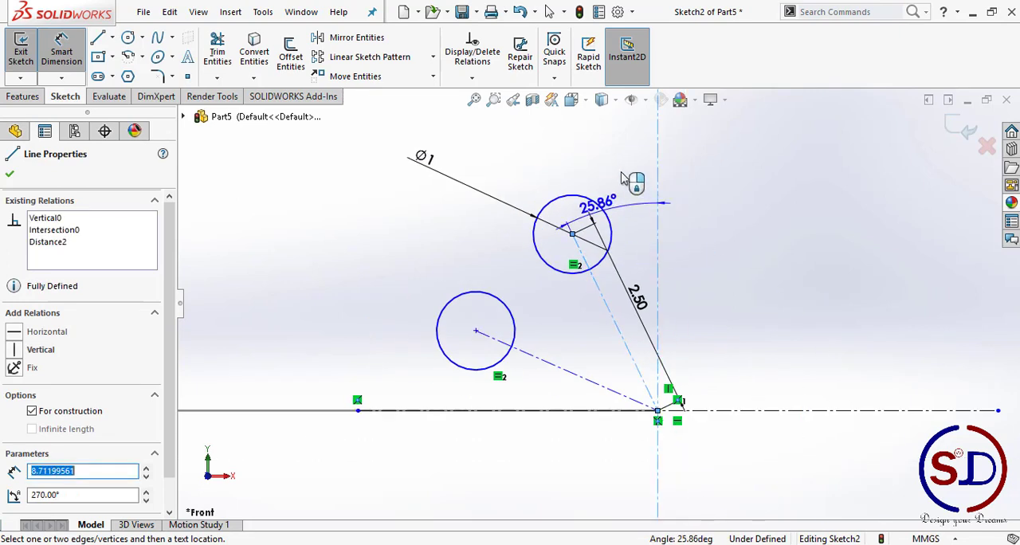
pyautogui.click(623, 156)
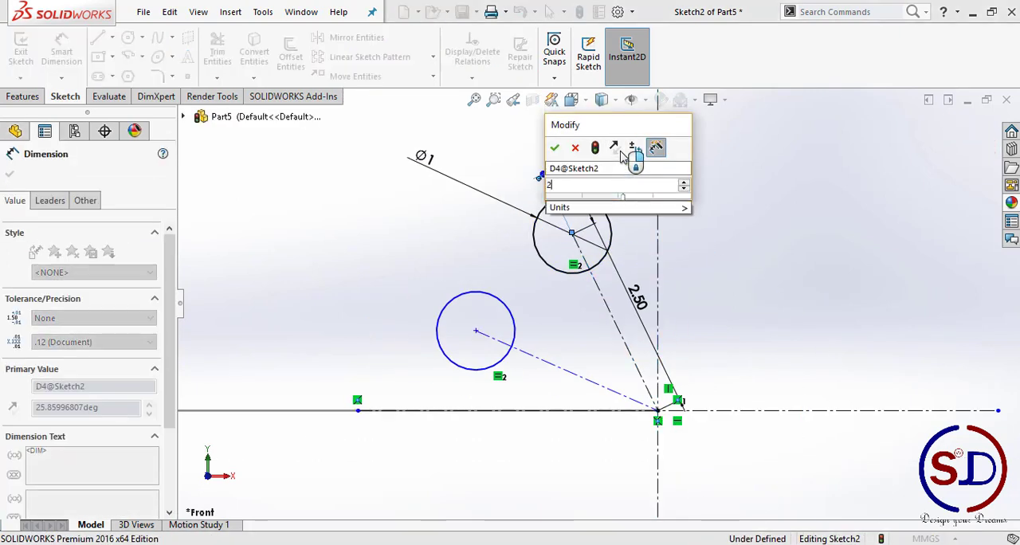
pyautogui.press('Return')
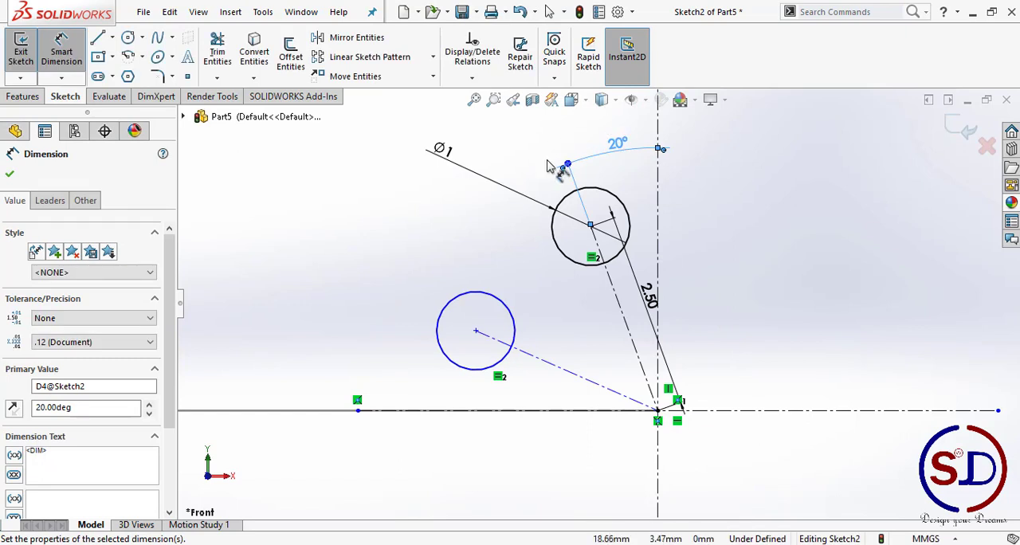
pyautogui.scroll(-2, 607, 124)
pyautogui.click(427, 305)
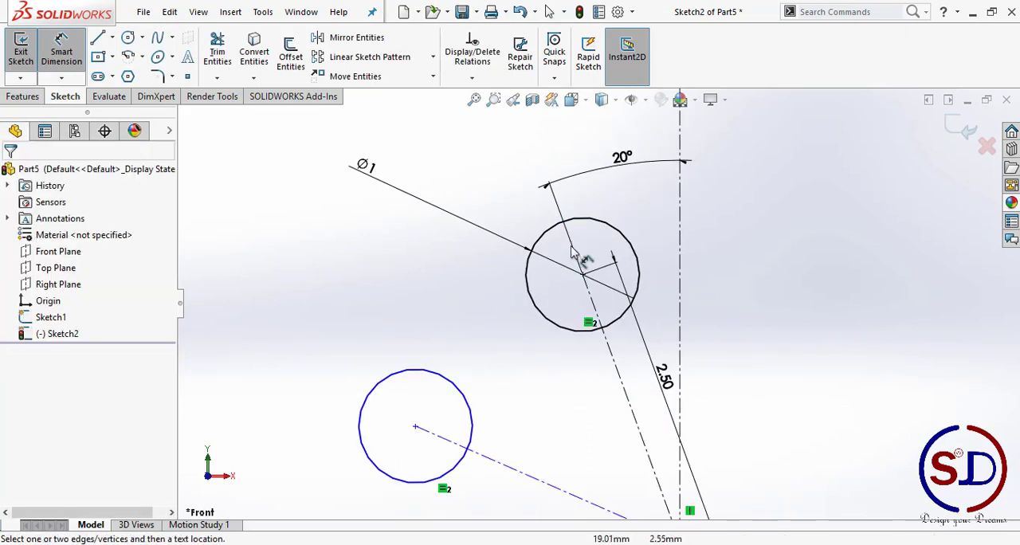
pyautogui.scroll(2, 487, 312)
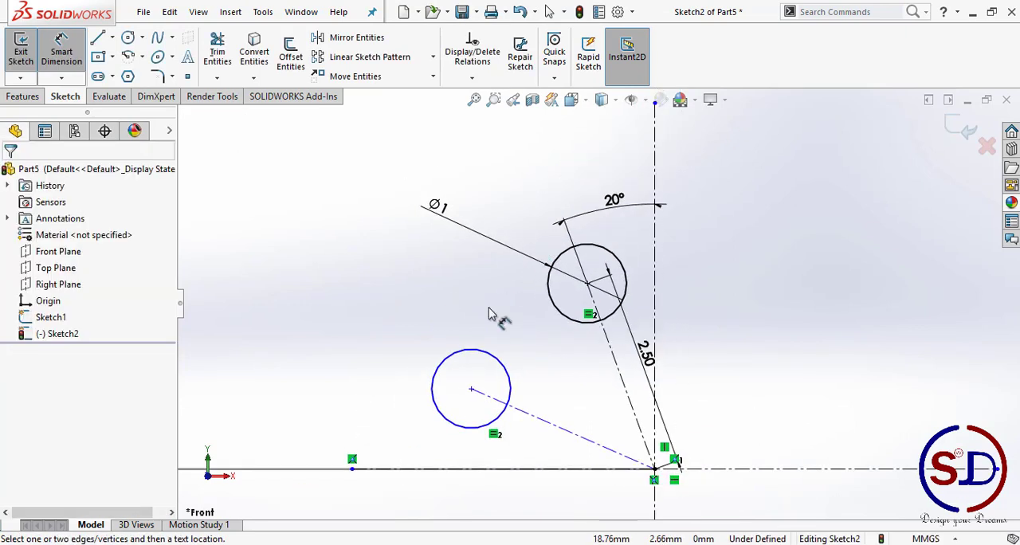
pyautogui.scroll(1, 504, 371)
pyautogui.scroll(-2, 532, 422)
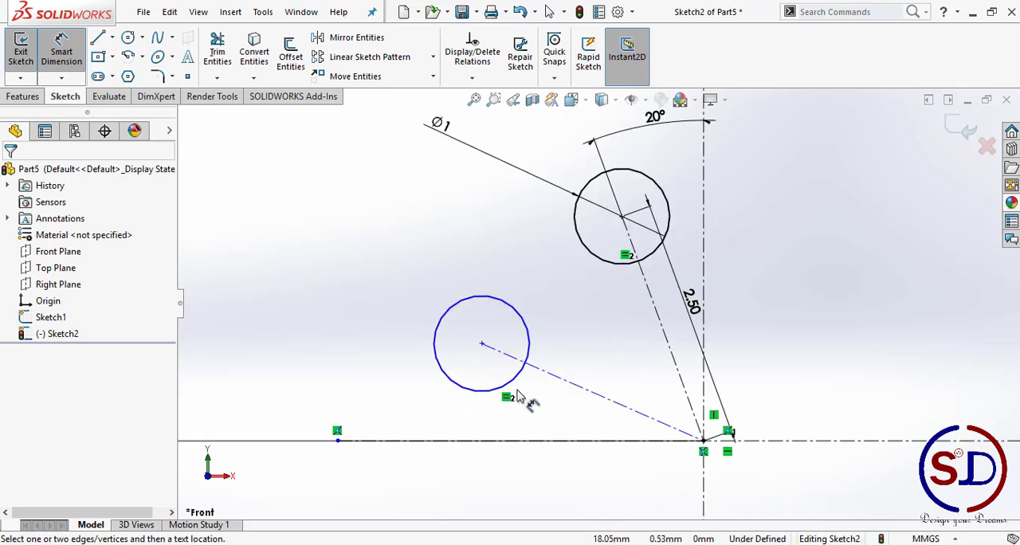
pyautogui.press('Escape')
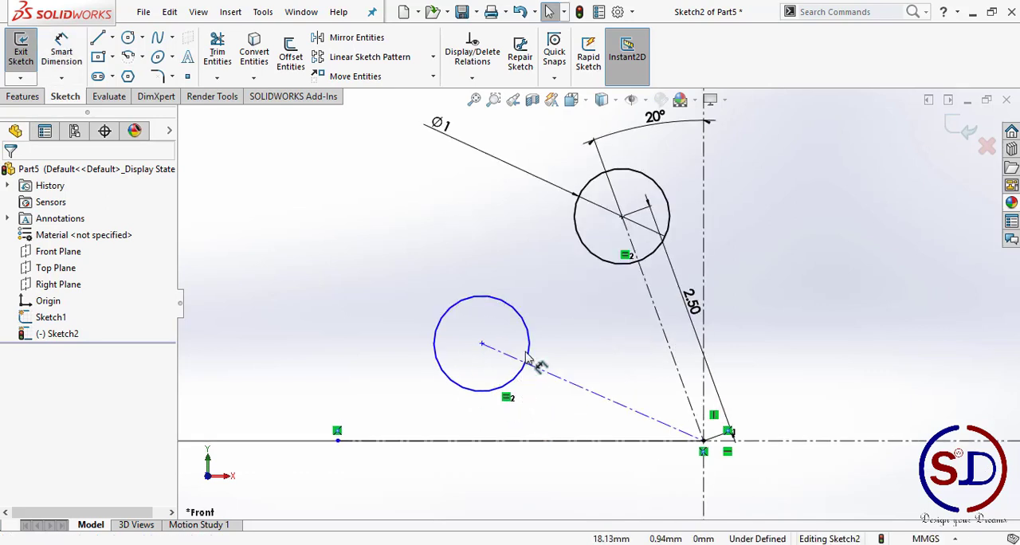
# Step: Add an Equal relation between the two slanted centerlines of the upper and lower small circles
pyautogui.click(567, 385)
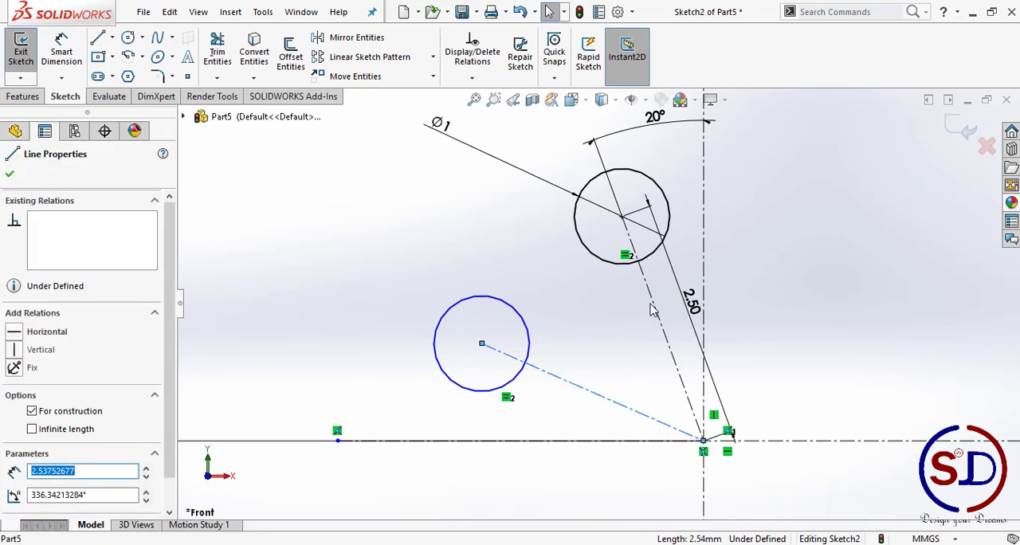
pyautogui.keyDown('ctrl'); pyautogui.click(653, 309); pyautogui.keyUp('ctrl')
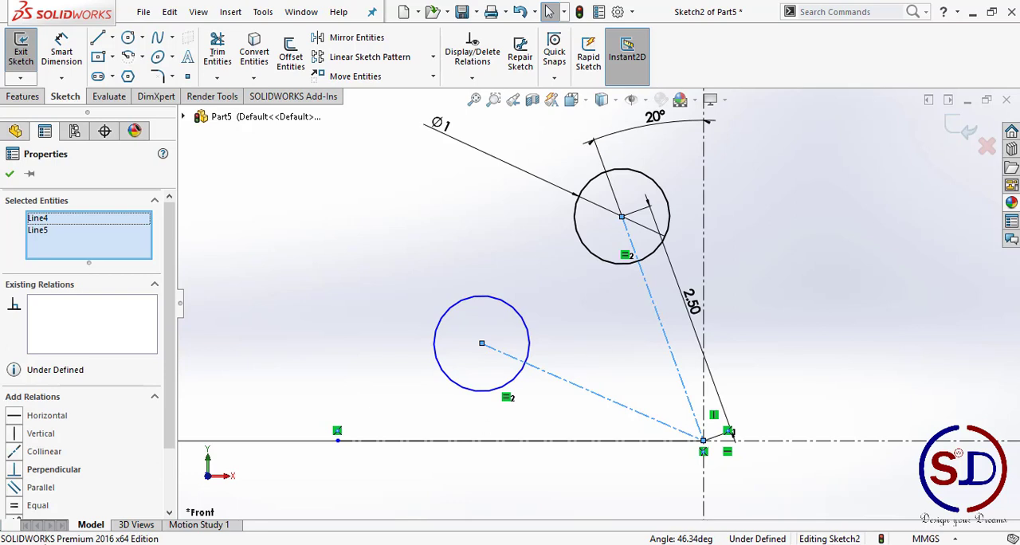
pyautogui.scroll(-3, 165, 452)
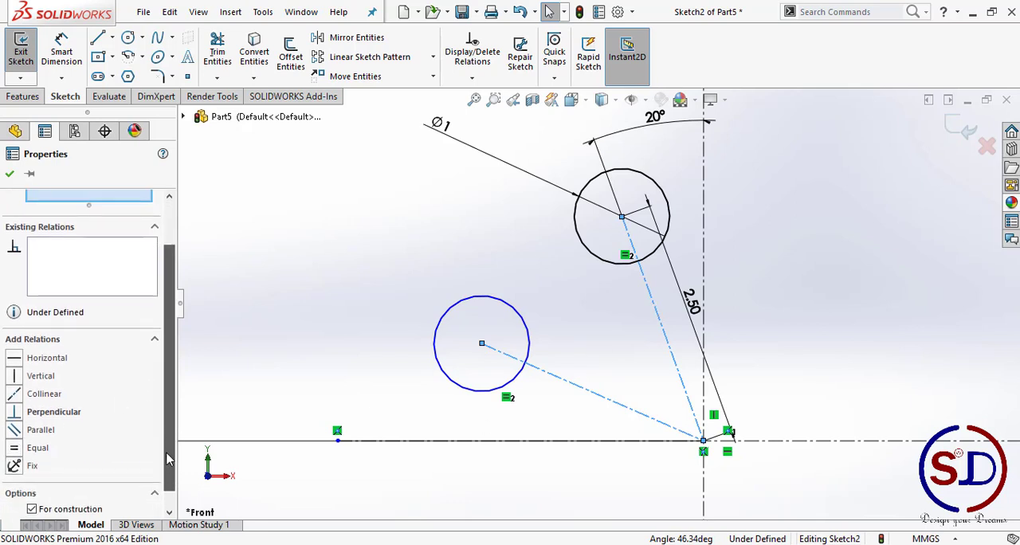
pyautogui.click(14, 427)
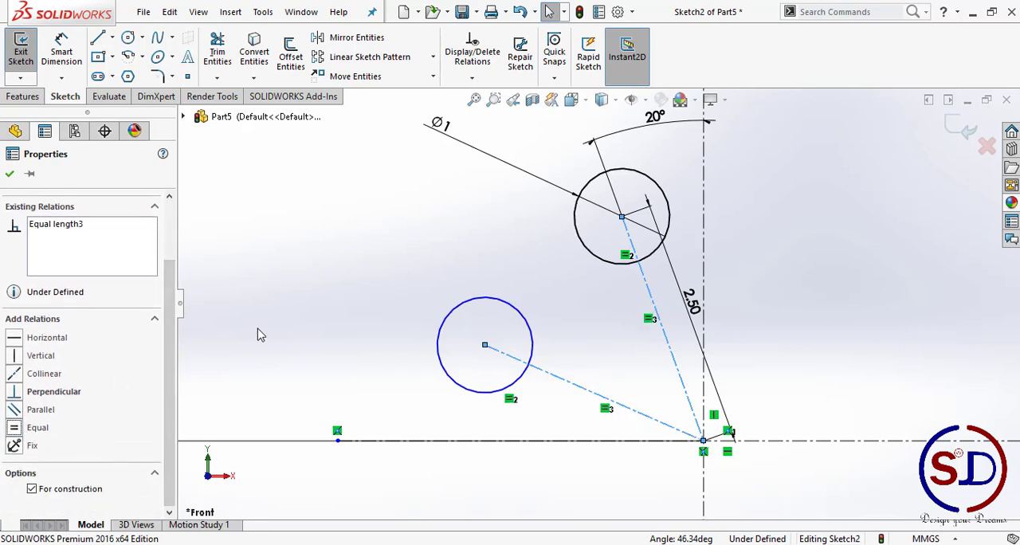
pyautogui.click(263, 335)
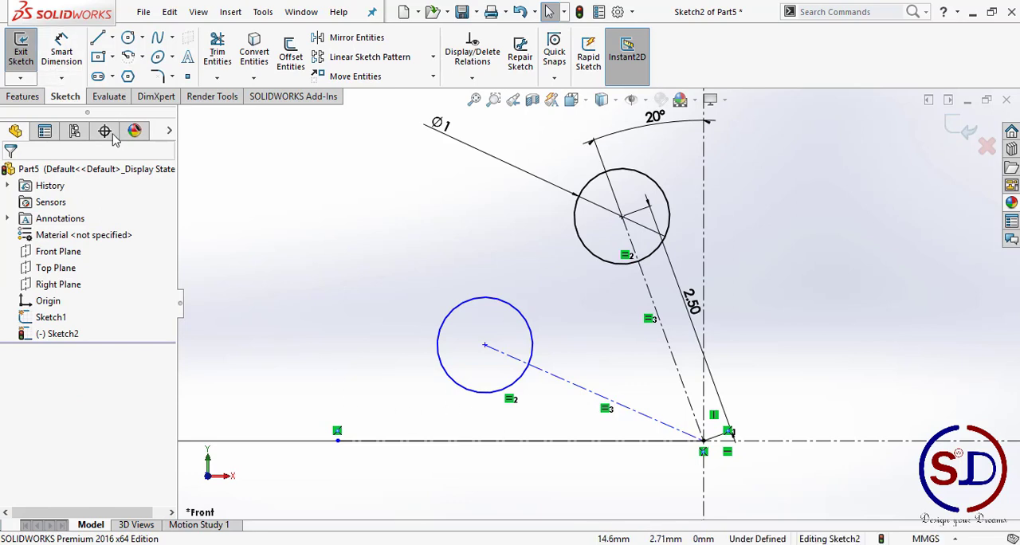
# Step: Dimension the angle between the lower circle's slanted centerline and the horizontal centerline as 20°
pyautogui.click(61, 54)
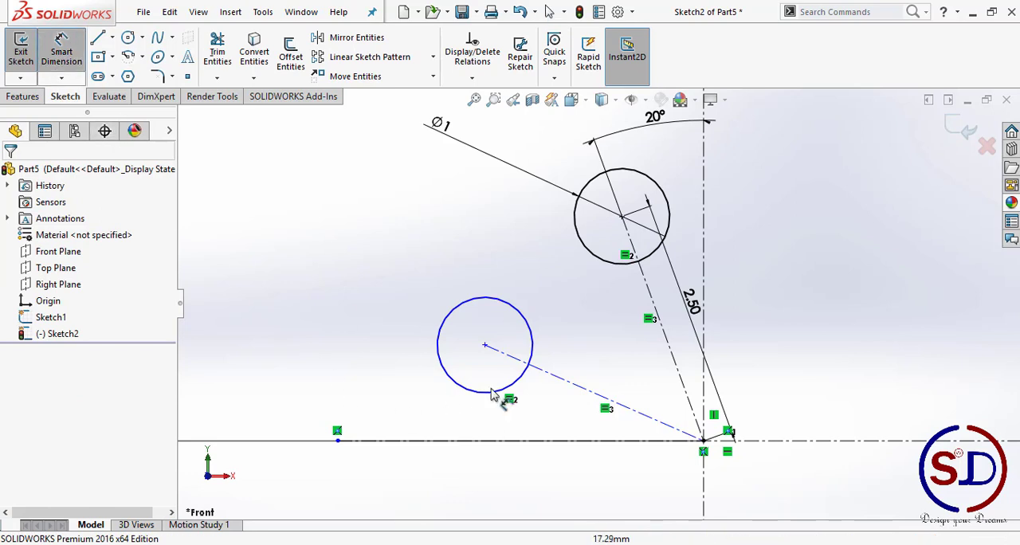
pyautogui.click(548, 388)
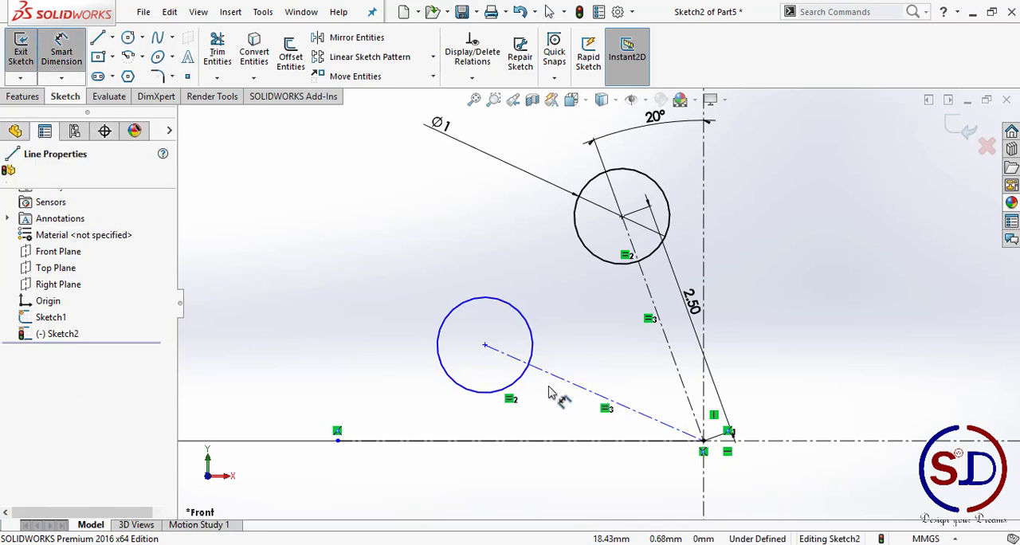
pyautogui.click(548, 440)
pyautogui.click(402, 411)
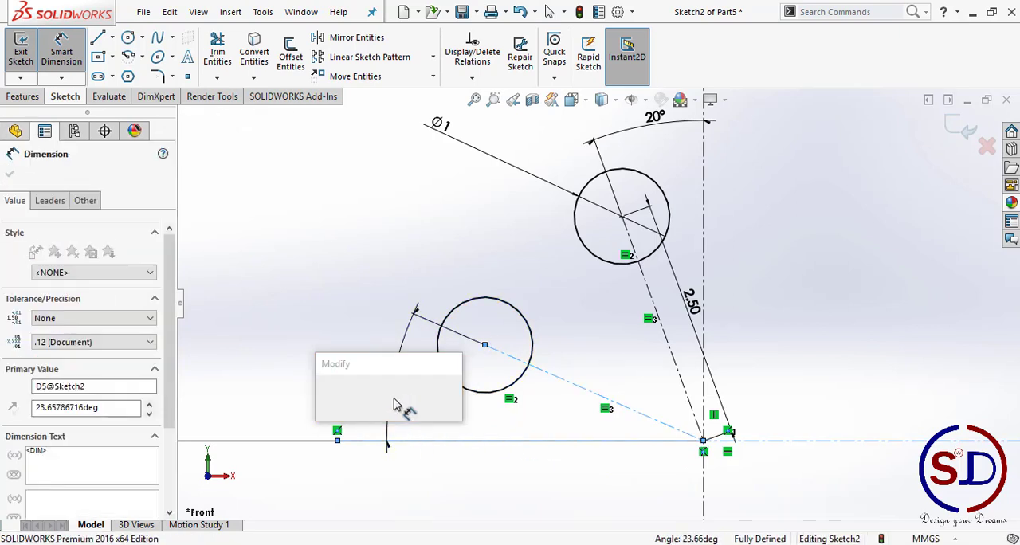
pyautogui.write('20')
pyautogui.press('Return')
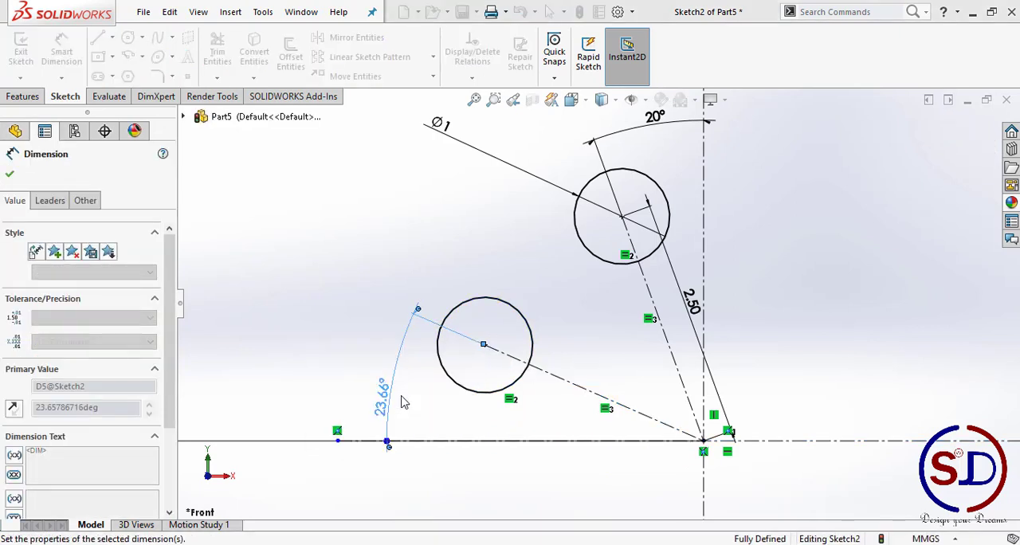
pyautogui.press('Escape')
pyautogui.press('Escape')
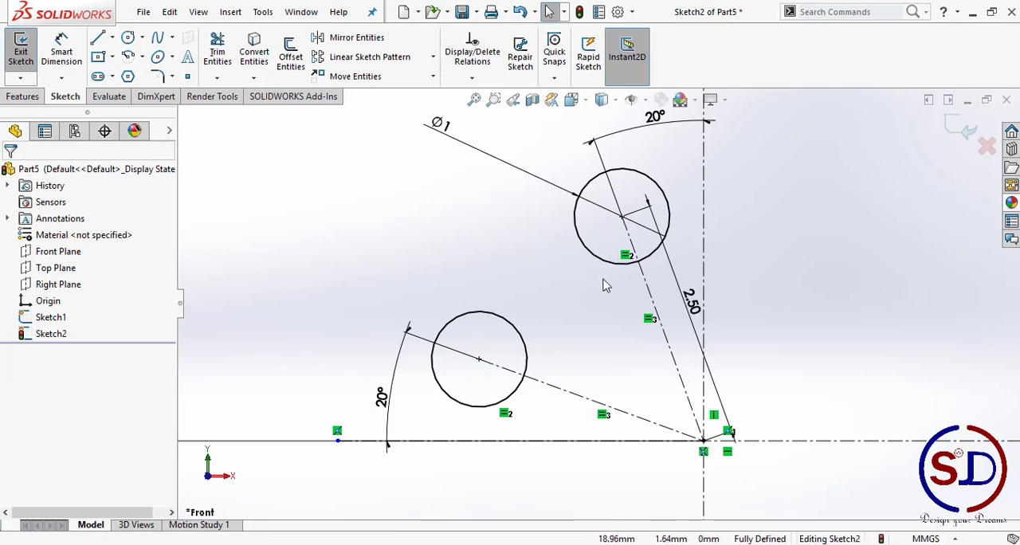
# Step: Mirror the two small circles about the vertical centerline, keeping the originals
pyautogui.click(338, 42)
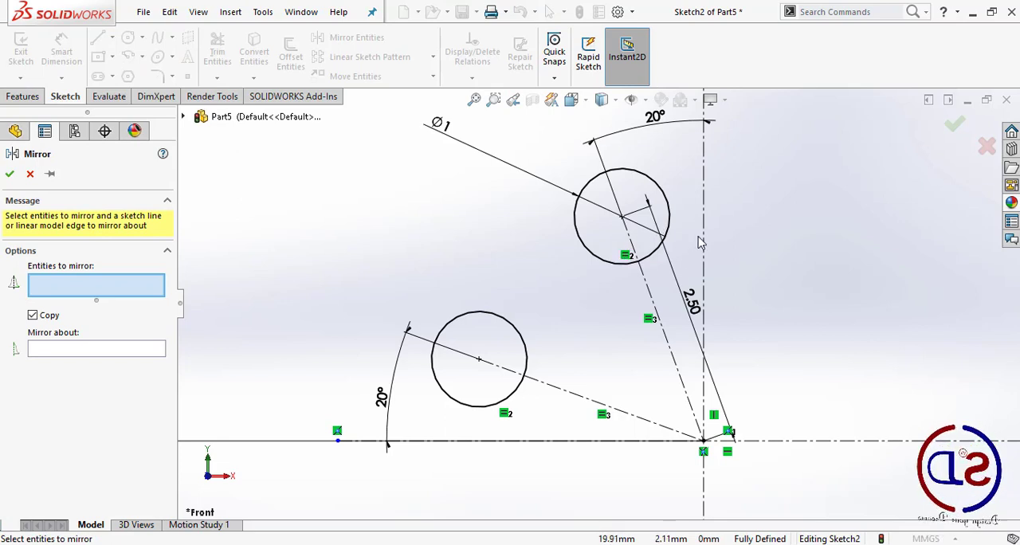
pyautogui.click(588, 253)
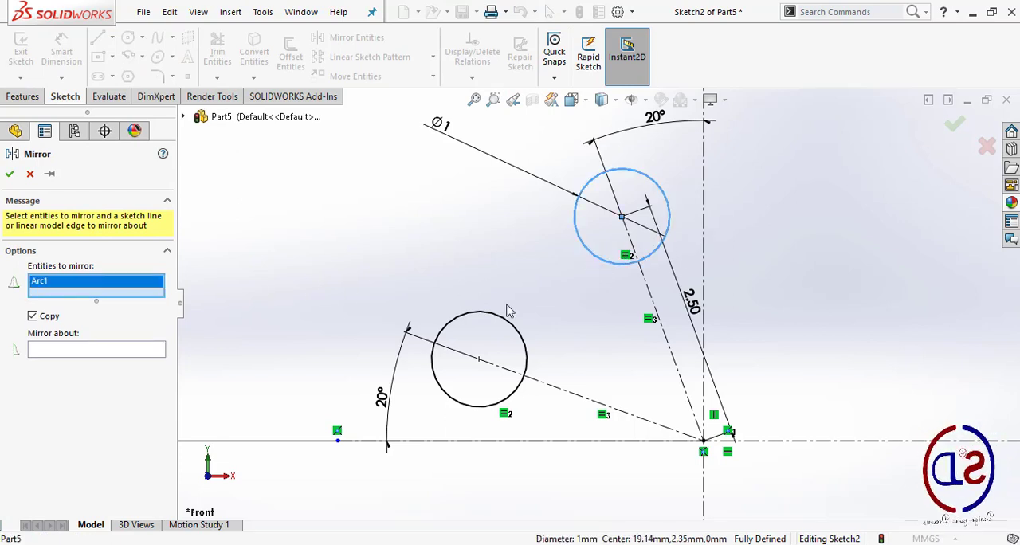
pyautogui.click(496, 319)
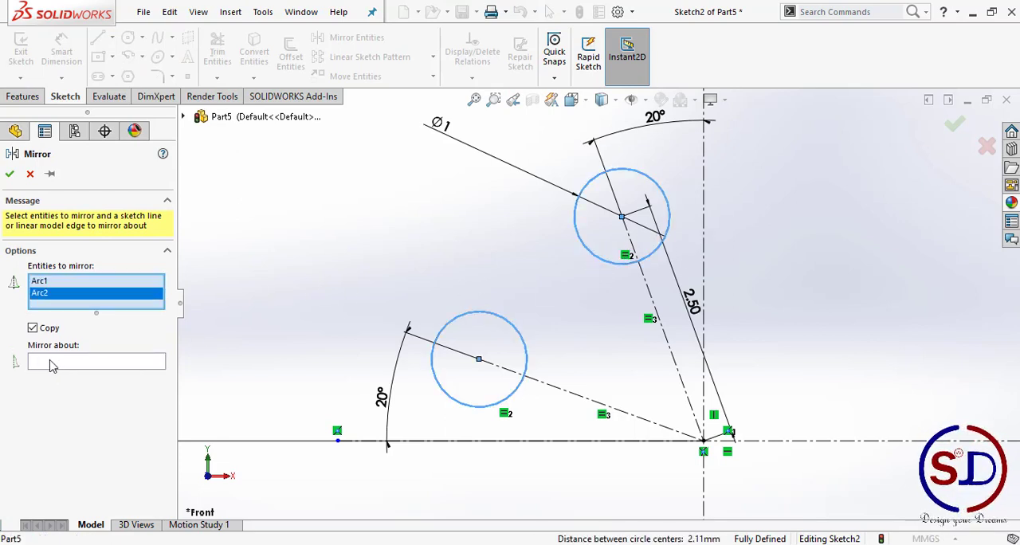
pyautogui.click(54, 363)
pyautogui.click(703, 184)
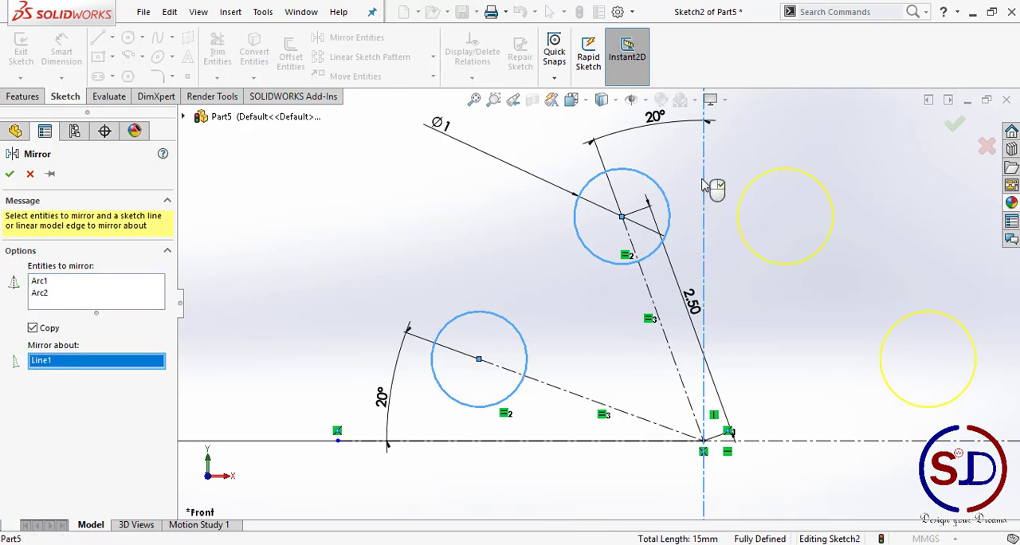
pyautogui.click(9, 174)
pyautogui.scroll(2, 411, 280)
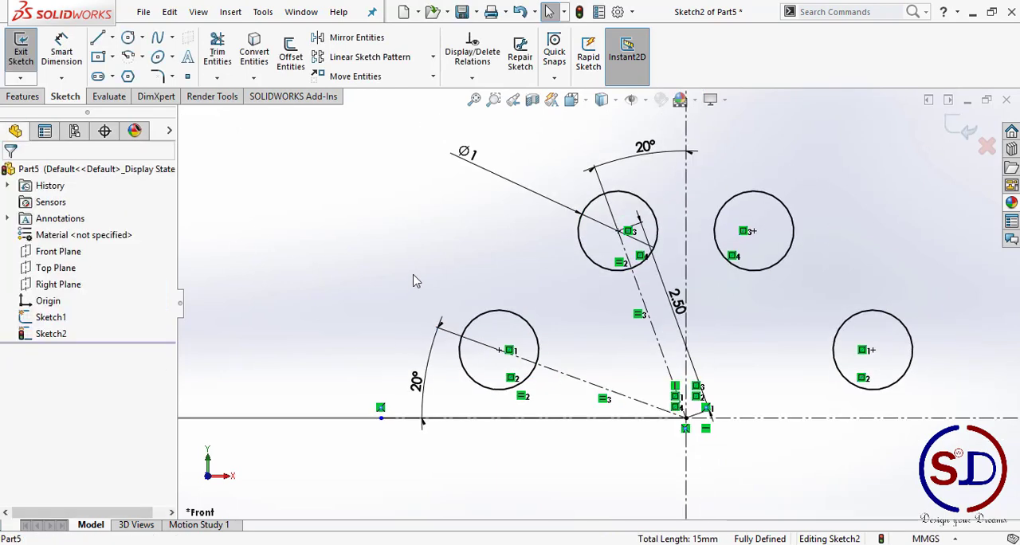
# Step: Mirror all four small circles about the horizontal centerline, keeping the originals
pyautogui.click(348, 41)
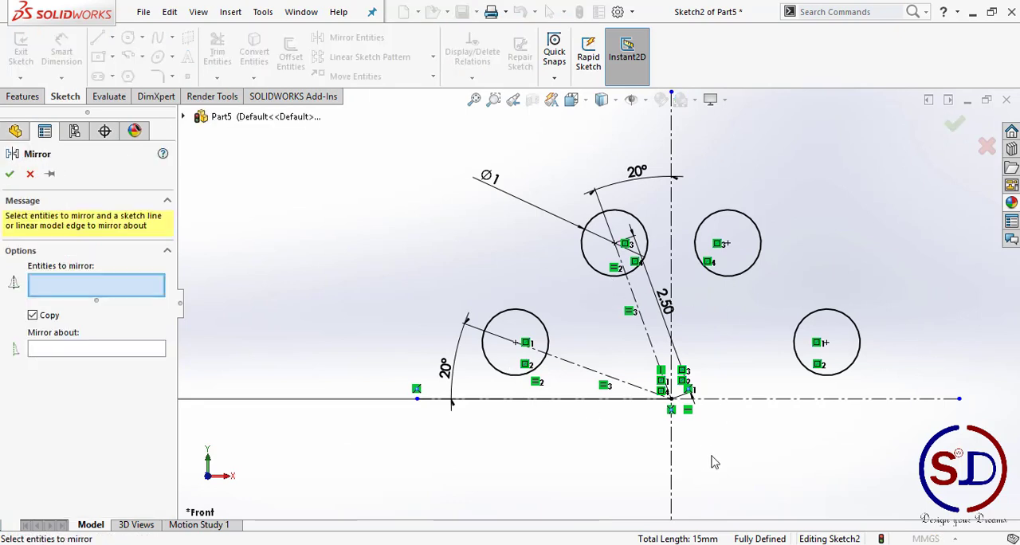
pyautogui.click(794, 345)
pyautogui.click(708, 275)
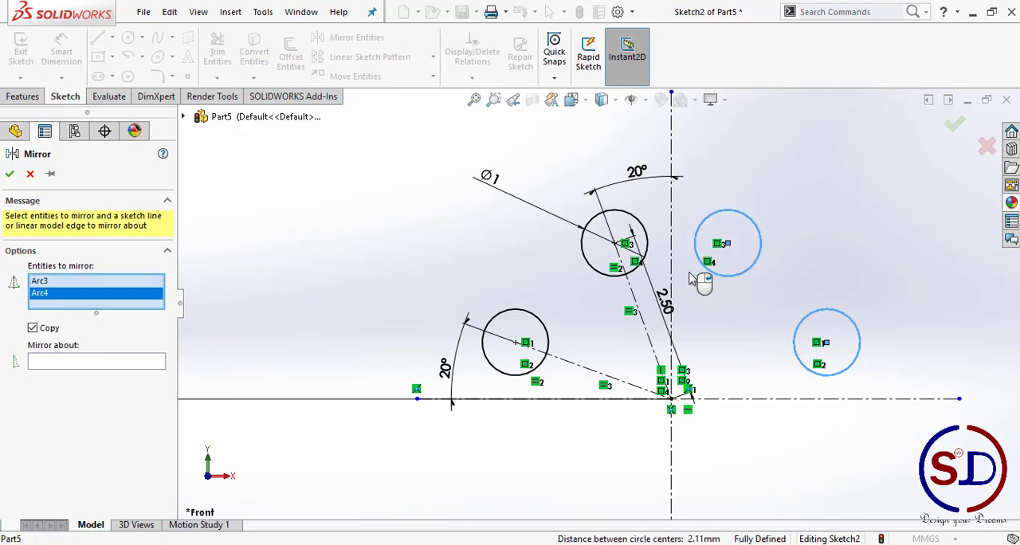
pyautogui.click(605, 275)
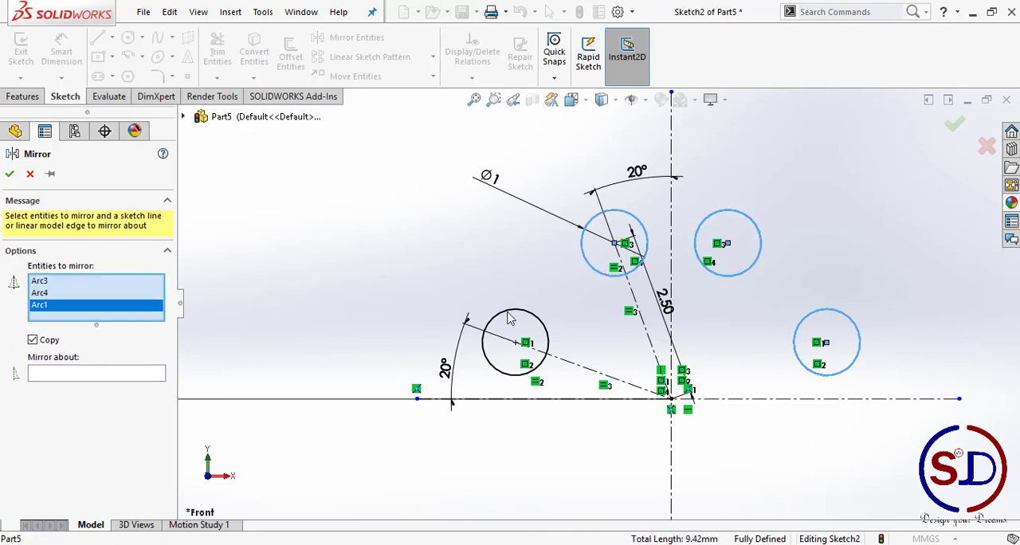
pyautogui.click(508, 314)
pyautogui.click(88, 387)
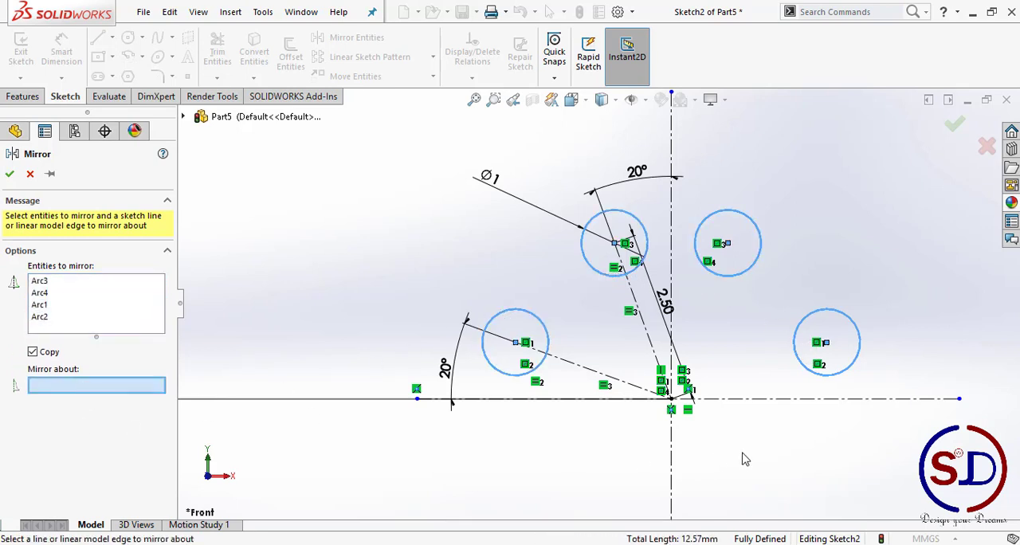
pyautogui.click(737, 399)
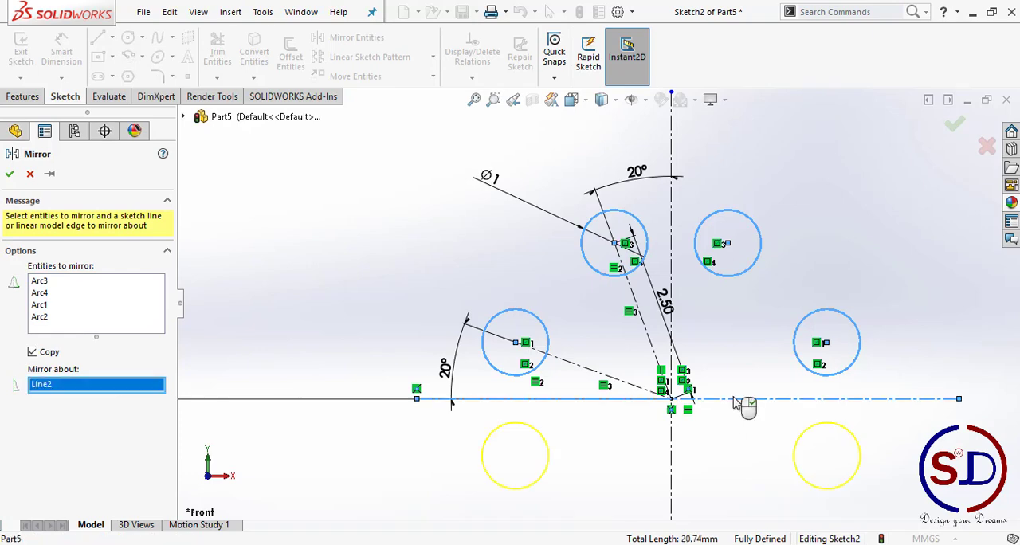
pyautogui.click(10, 174)
pyautogui.scroll(5, 568, 313)
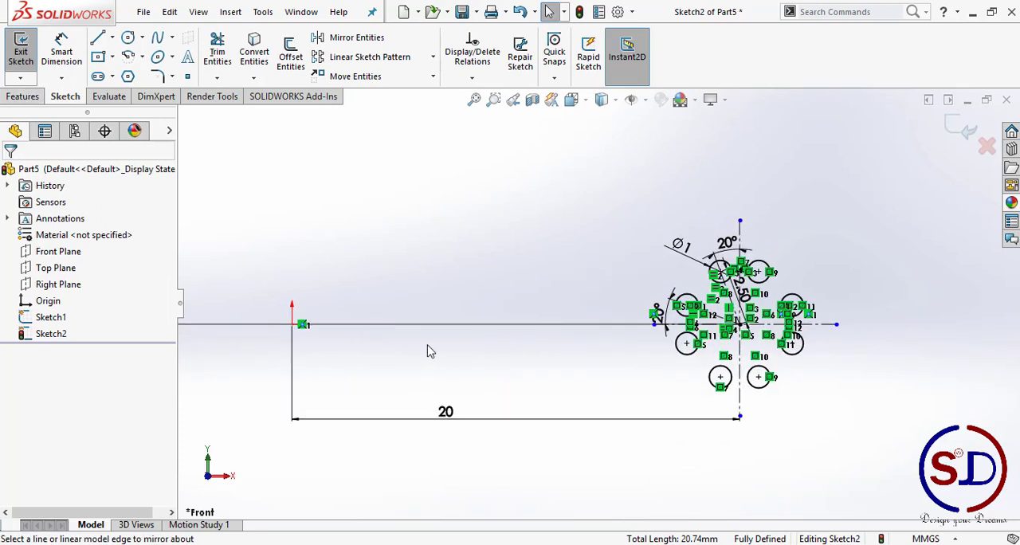
# Step: Exit the eight-circle profile sketch and clear the selection
pyautogui.moveTo(396, 384)
pyautogui.mouseDown(button='middle')
pyautogui.moveTo(387, 405)
pyautogui.moveTo(447, 395)
pyautogui.mouseUp(button='middle')
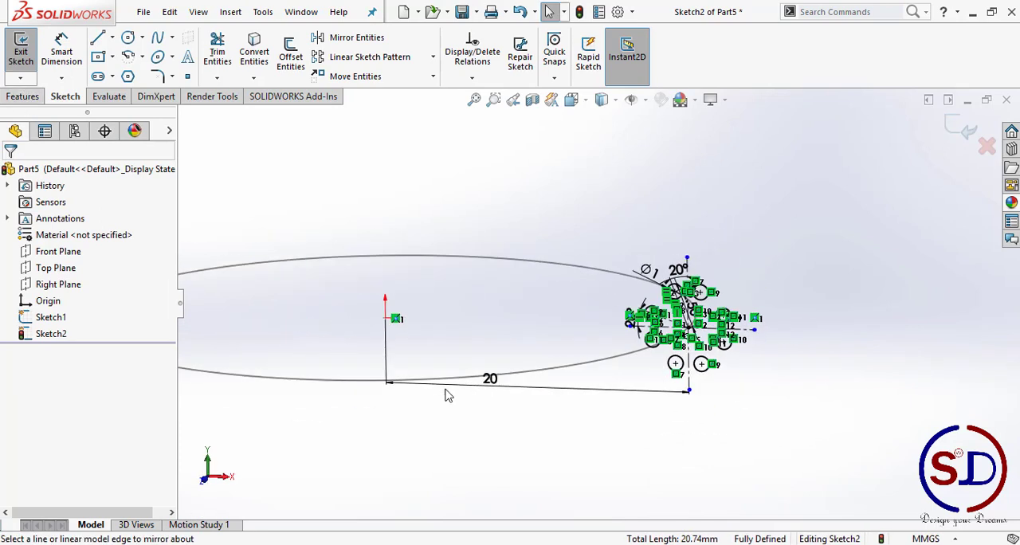
pyautogui.click(961, 132)
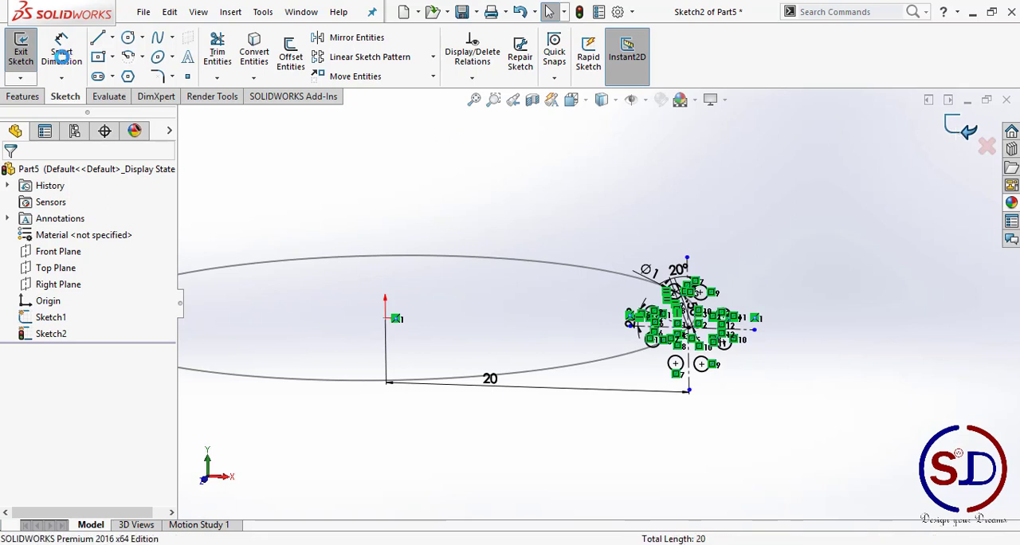
pyautogui.click(21, 96)
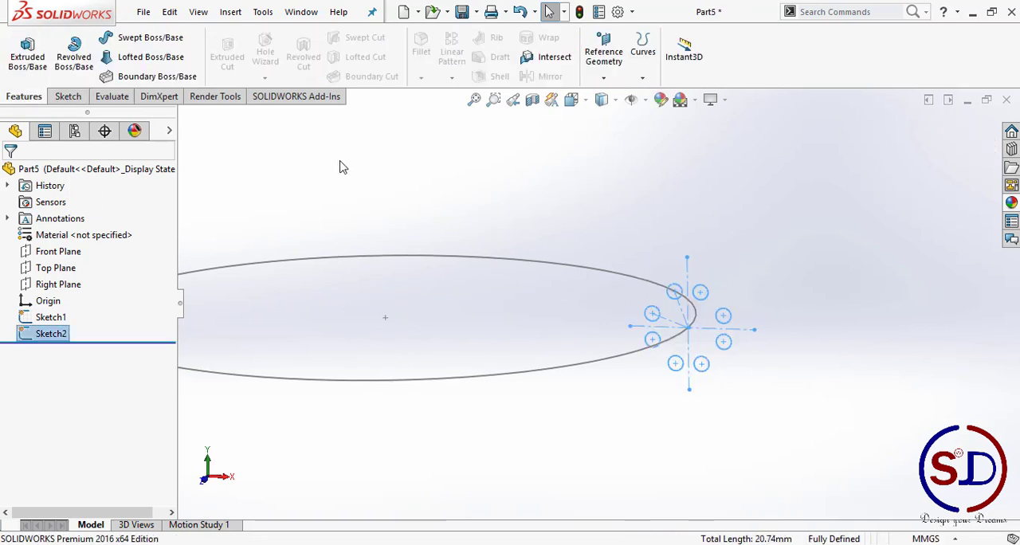
pyautogui.click(438, 209)
# Step: Start a Swept Boss/Base with the eight-circle sketch (Sketch2) as profile and the large circle (Sketch1) as path
pyautogui.click(124, 40)
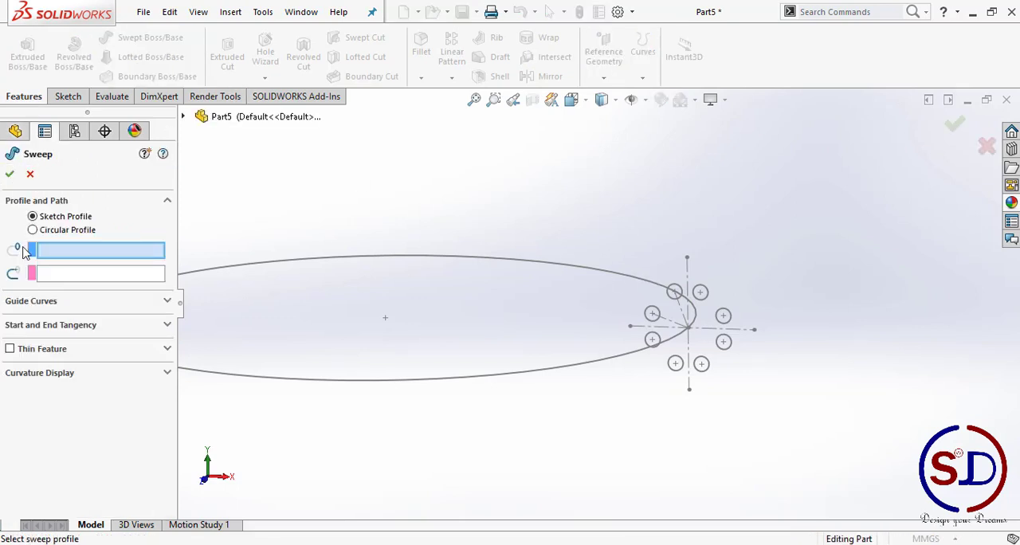
pyautogui.scroll(-5, 681, 278)
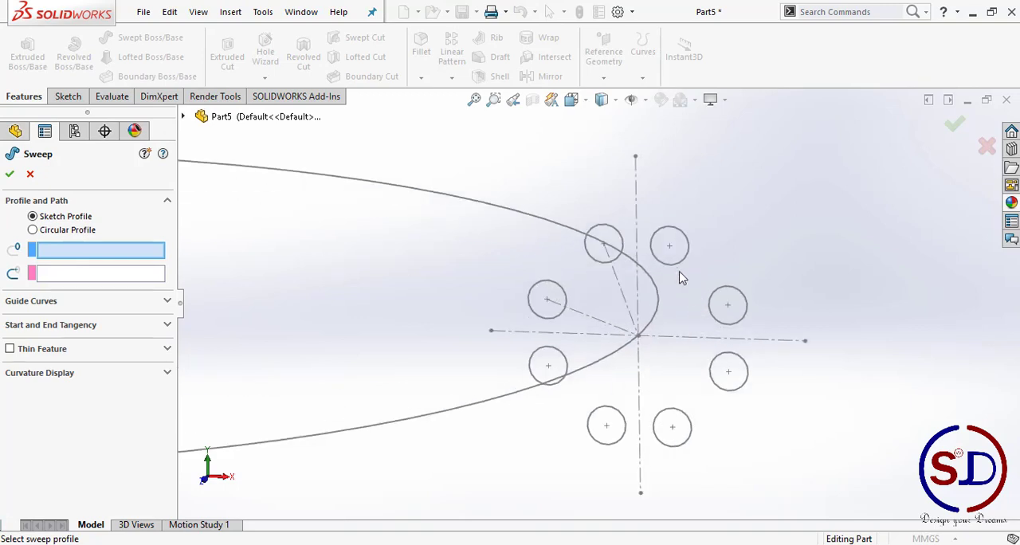
pyautogui.click(681, 267)
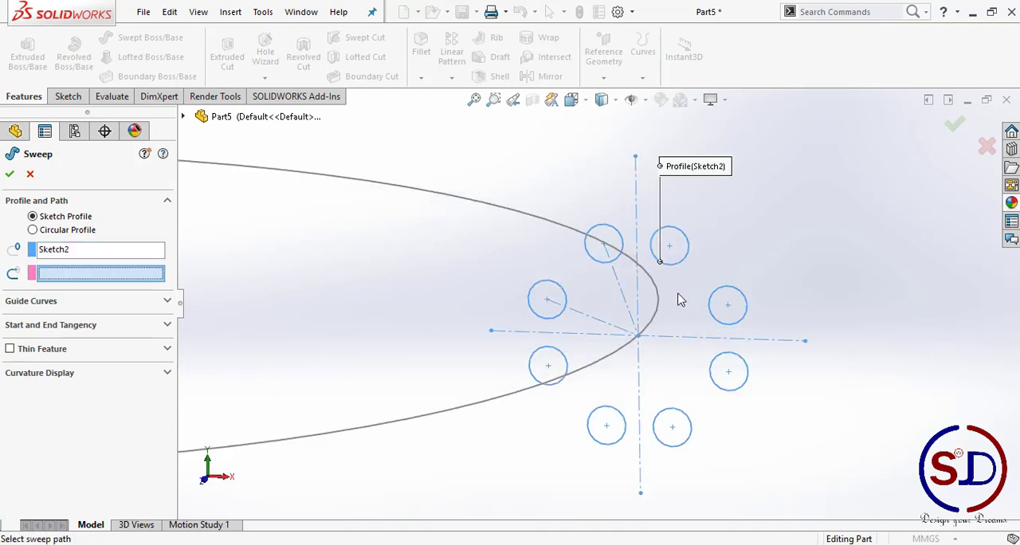
pyautogui.scroll(3, 678, 299)
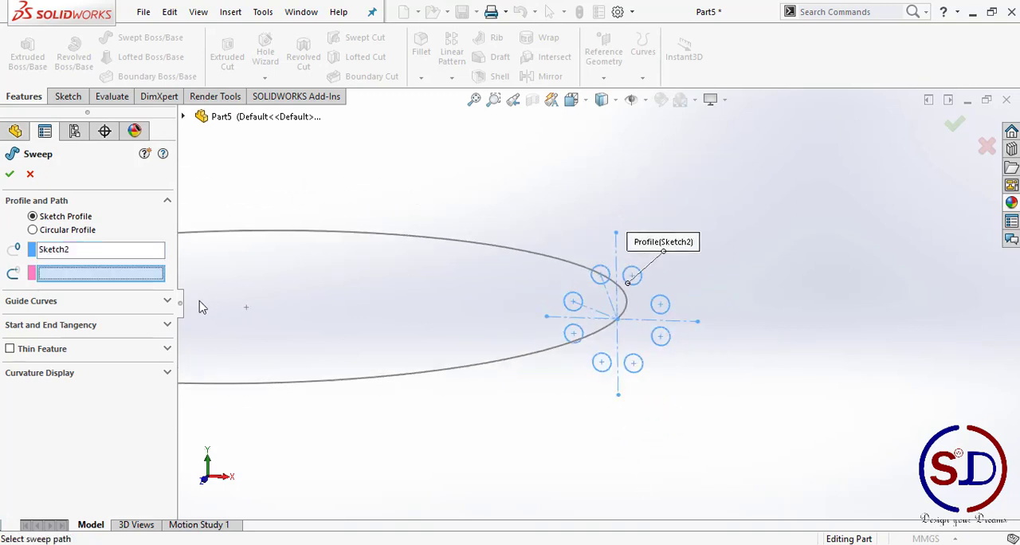
pyautogui.click(504, 253)
pyautogui.moveTo(503, 253); pyautogui.dragTo(576, 285, button='middle')
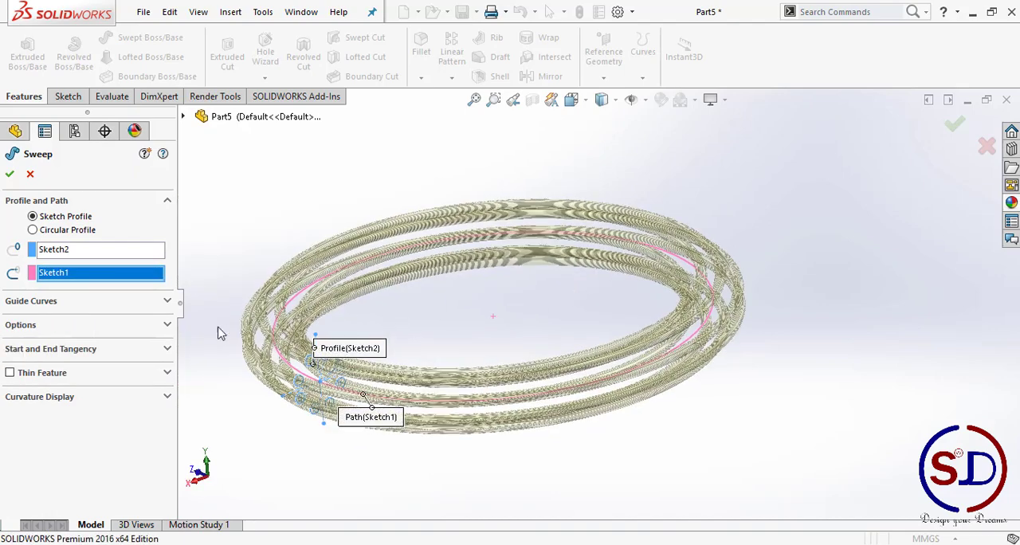
# Step: Keep the sweep's profile orientation at Follow Path and set its profile twist to Specify Twist Value
pyautogui.click(32, 326)
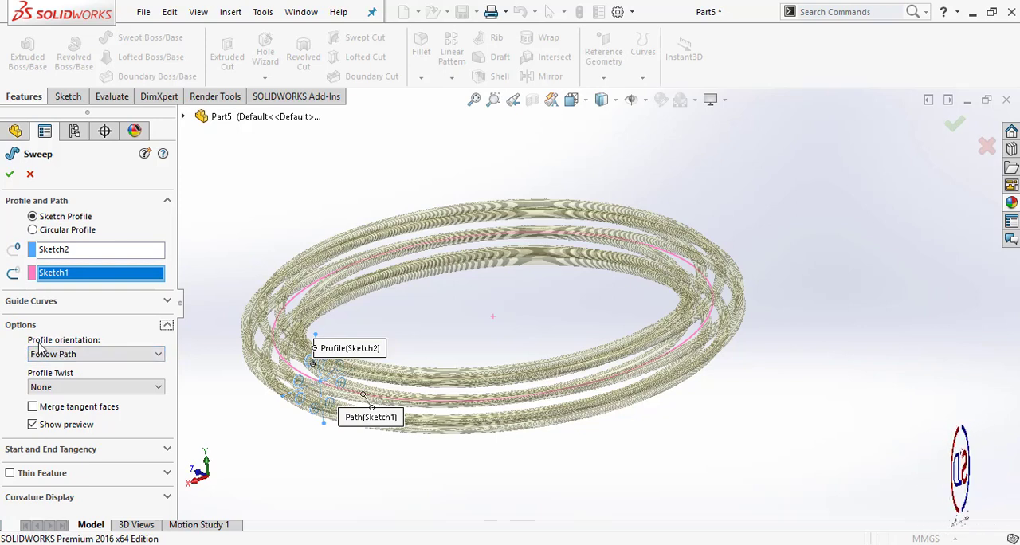
pyautogui.click(99, 355)
pyautogui.click(83, 356)
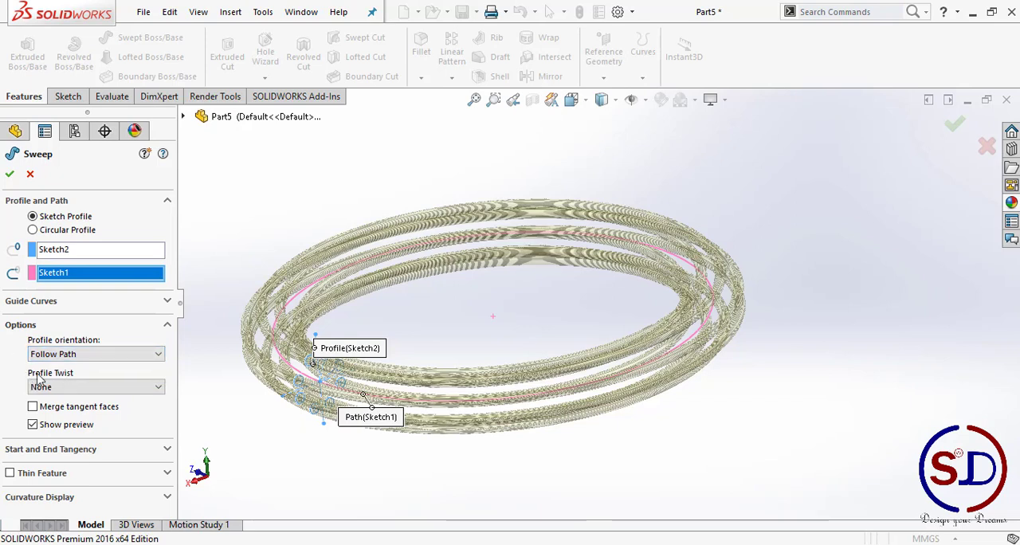
pyautogui.click(80, 388)
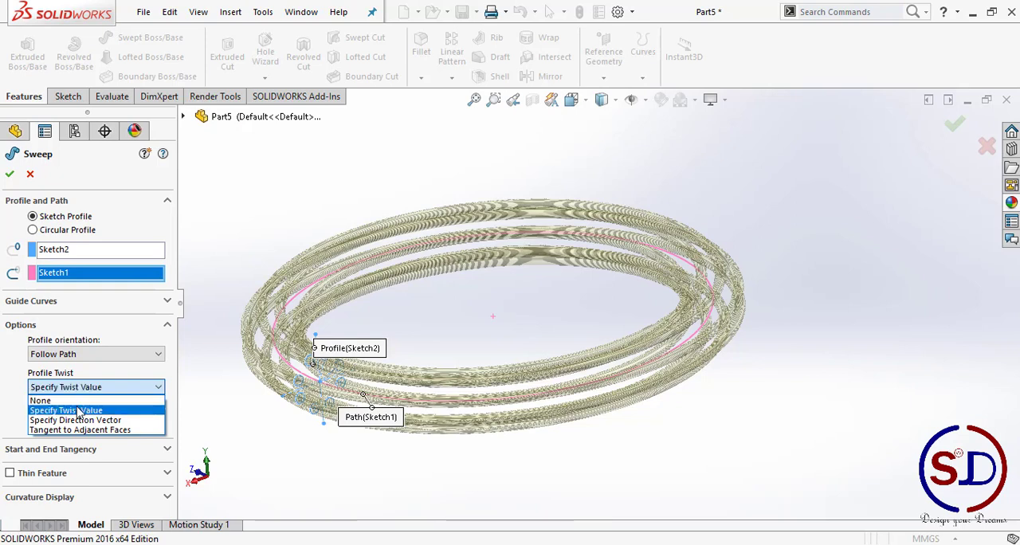
pyautogui.click(77, 410)
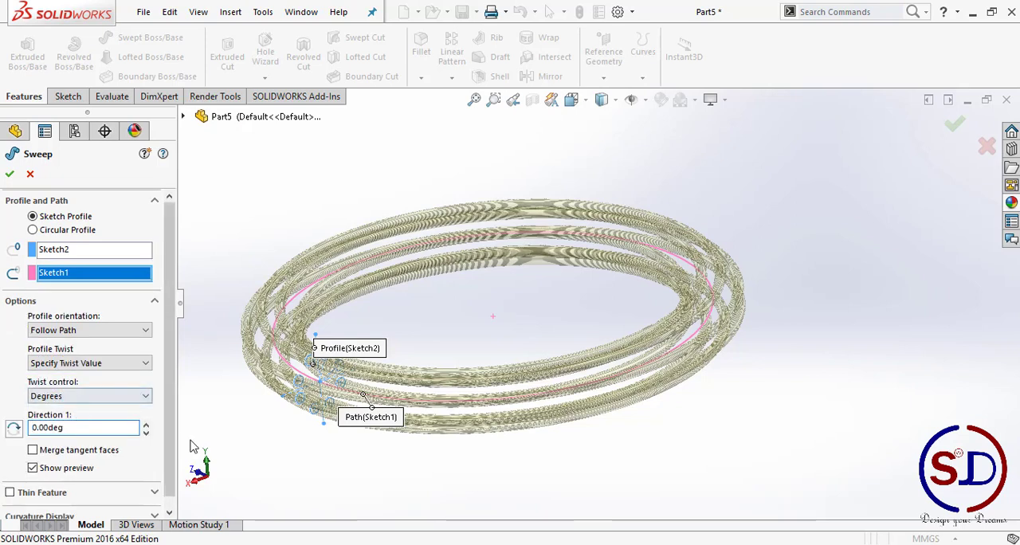
# Step: Raise the sweep's twist angle in 360° increments to 1080°
pyautogui.scroll(3, 442, 366)
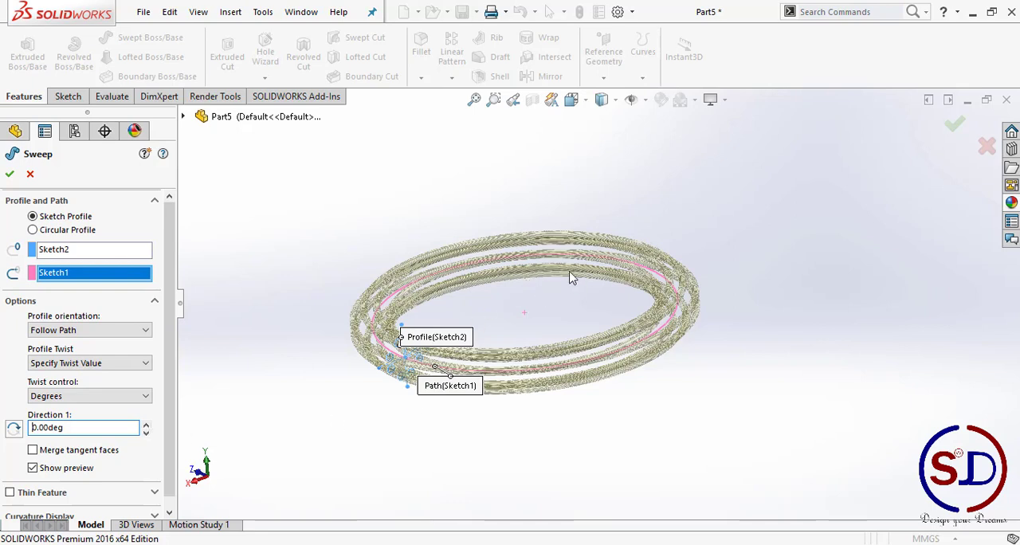
pyautogui.click(146, 423)
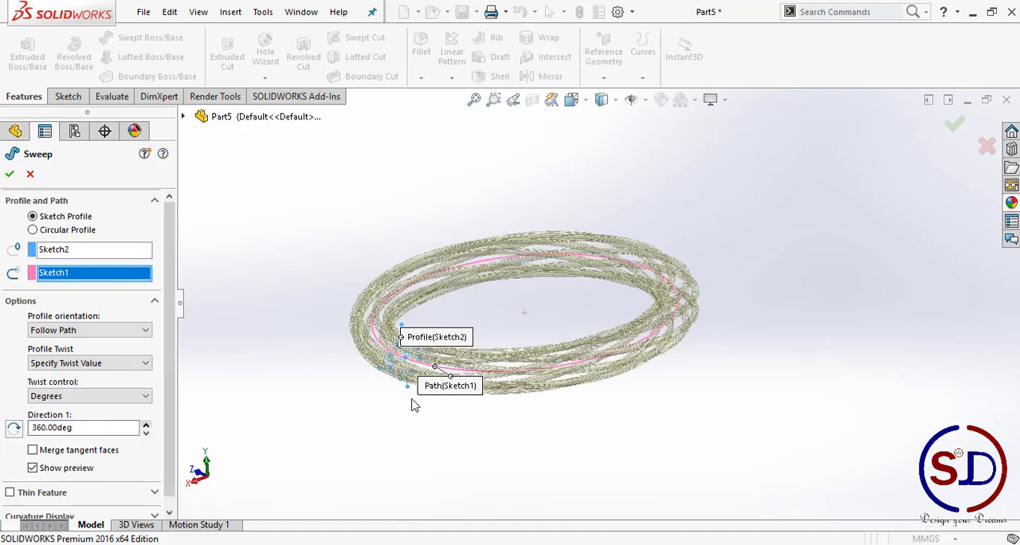
pyautogui.moveTo(467, 403); pyautogui.dragTo(443, 443, button='middle')
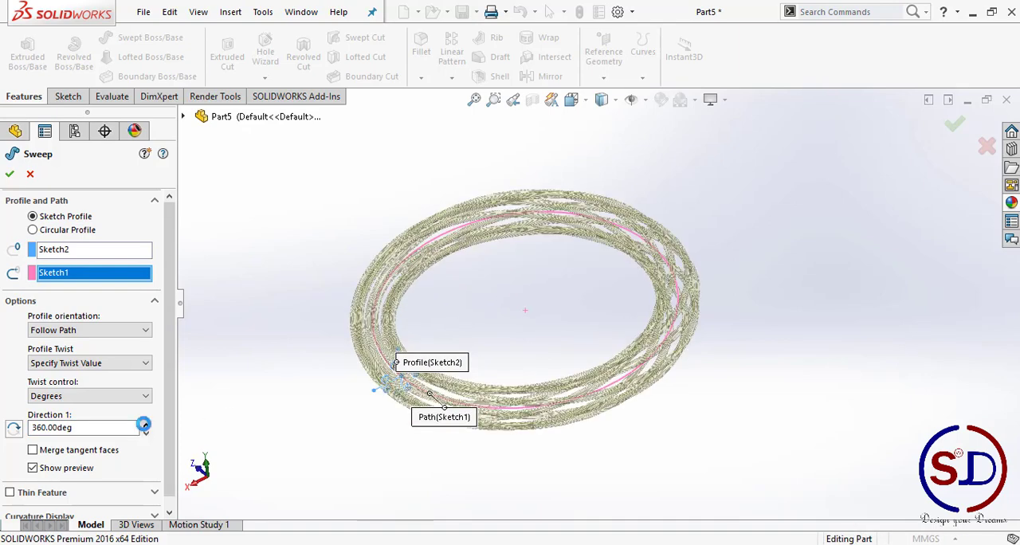
pyautogui.click(144, 423)
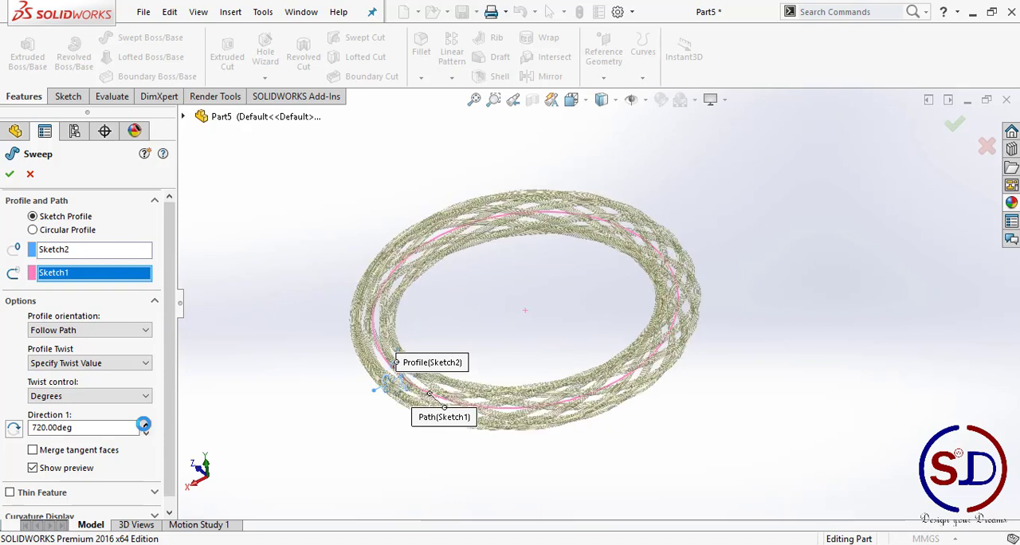
pyautogui.click(144, 424)
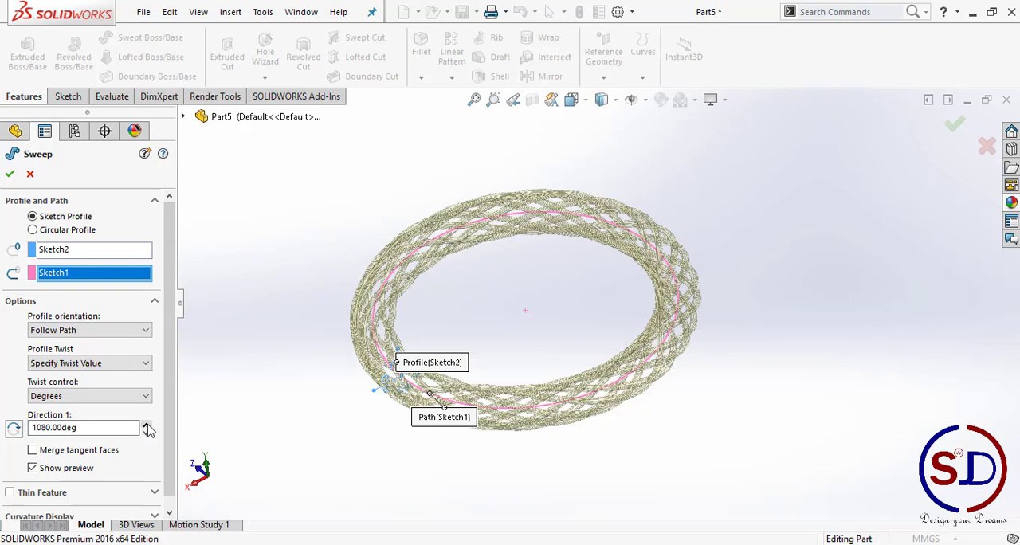
# Step: Set the sweep's twist angle to 2880° and create the twisted ring
pyautogui.doubleClick(97, 428)
pyautogui.write('28')
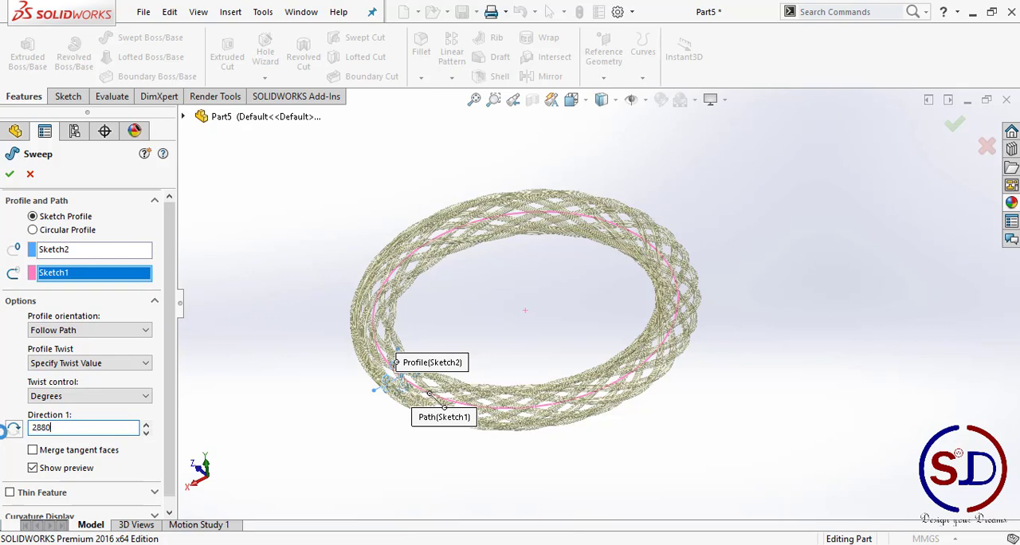
pyautogui.scroll(-2, 478, 271)
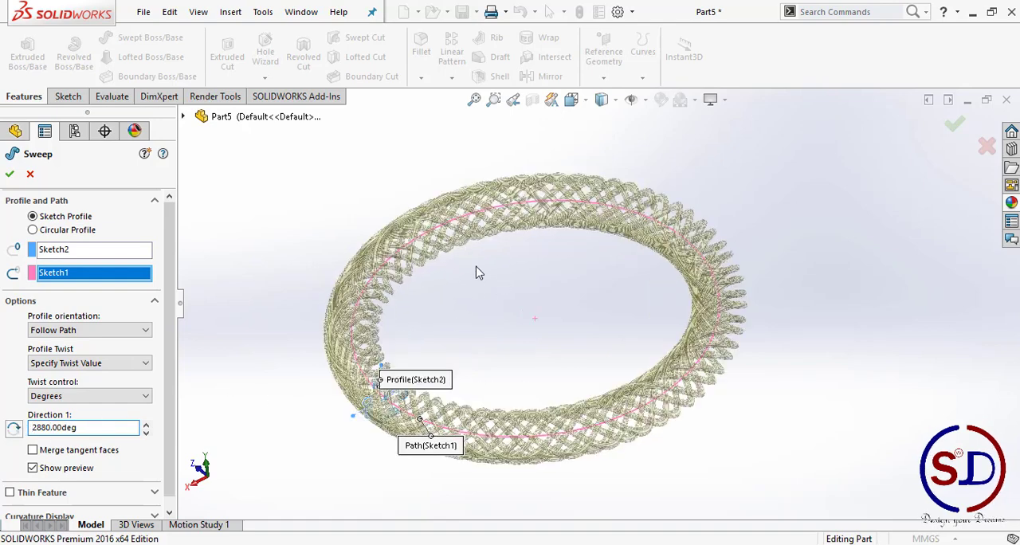
pyautogui.click(10, 174)
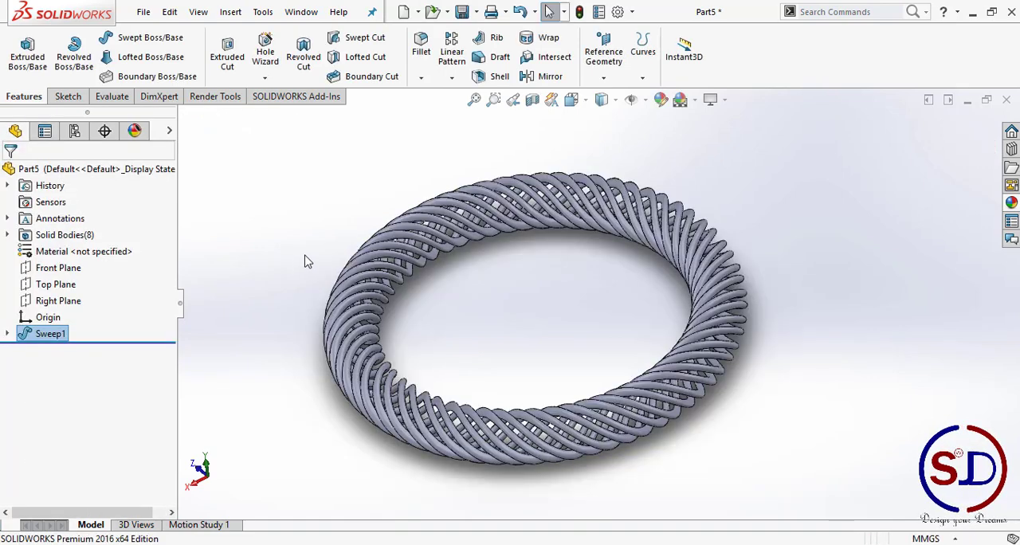
# Step: Apply a red color to the face of one strand of the twisted ring
pyautogui.moveTo(303, 260); pyautogui.dragTo(501, 167, button='middle')
pyautogui.click(568, 100)
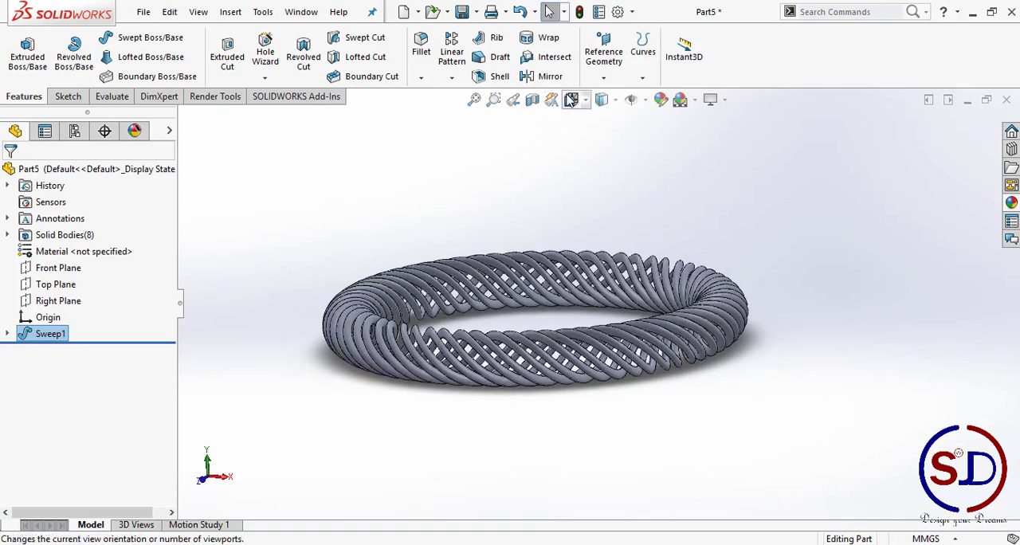
pyautogui.click(505, 291)
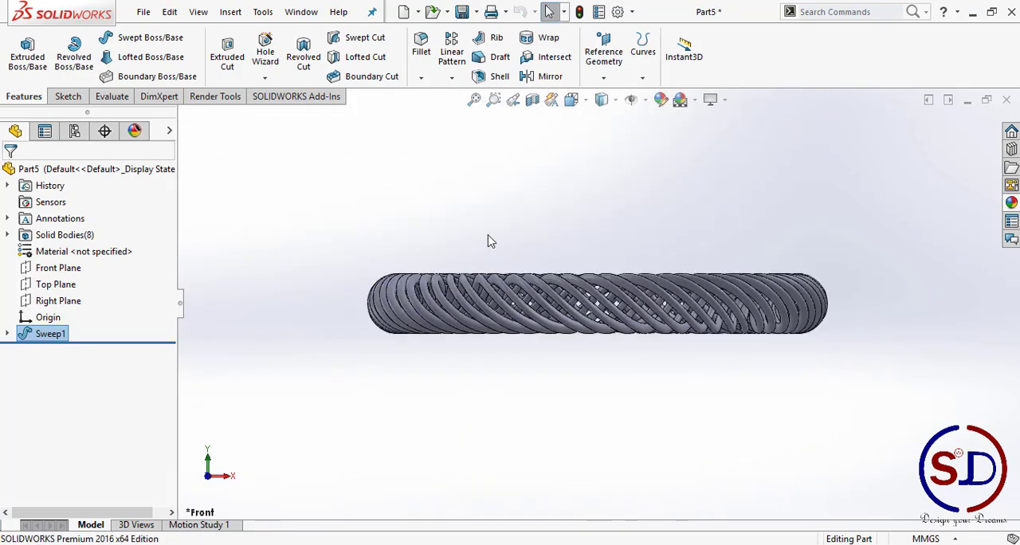
pyautogui.moveTo(478, 259); pyautogui.dragTo(469, 328, button='middle')
pyautogui.scroll(-4, 497, 209)
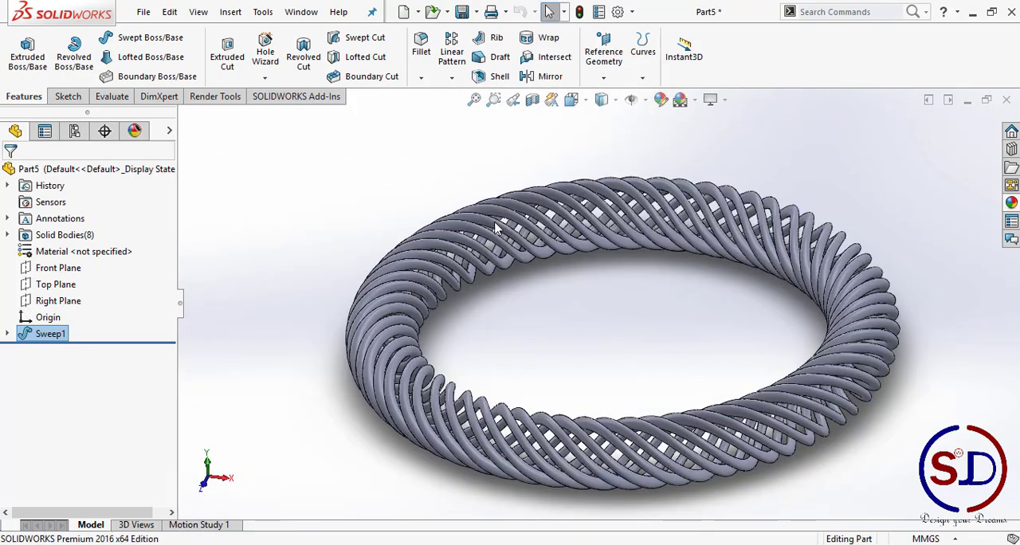
pyautogui.click(494, 231)
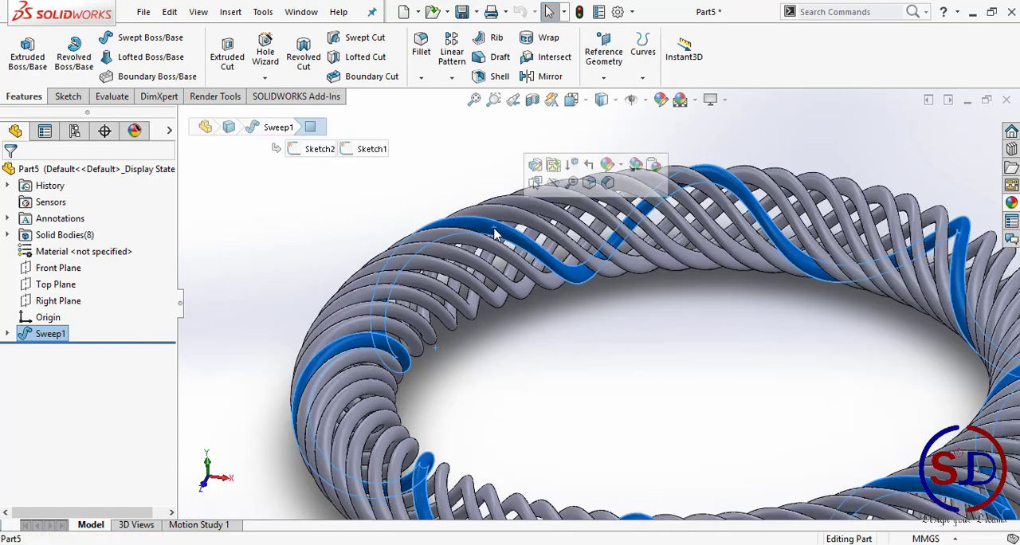
pyautogui.click(621, 166)
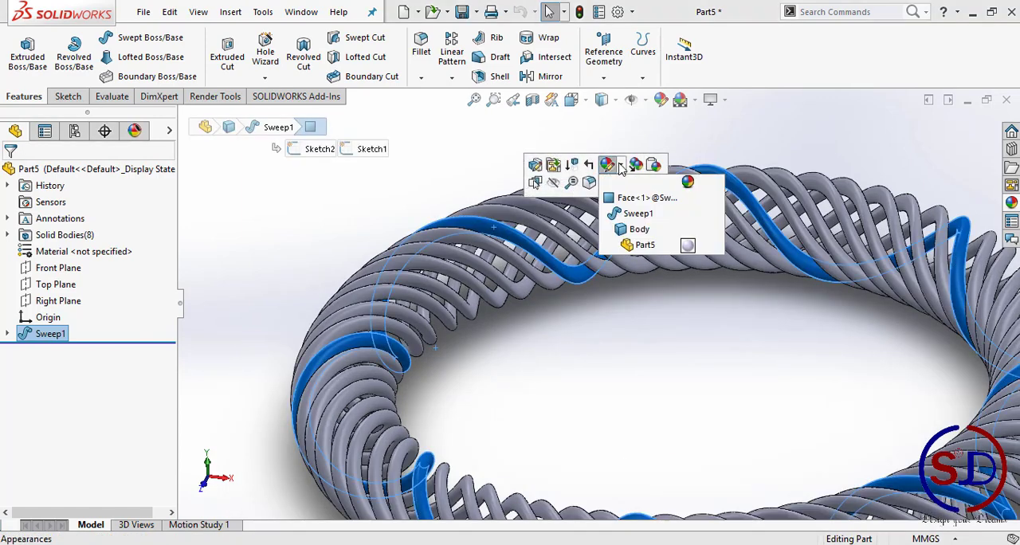
pyautogui.click(606, 213)
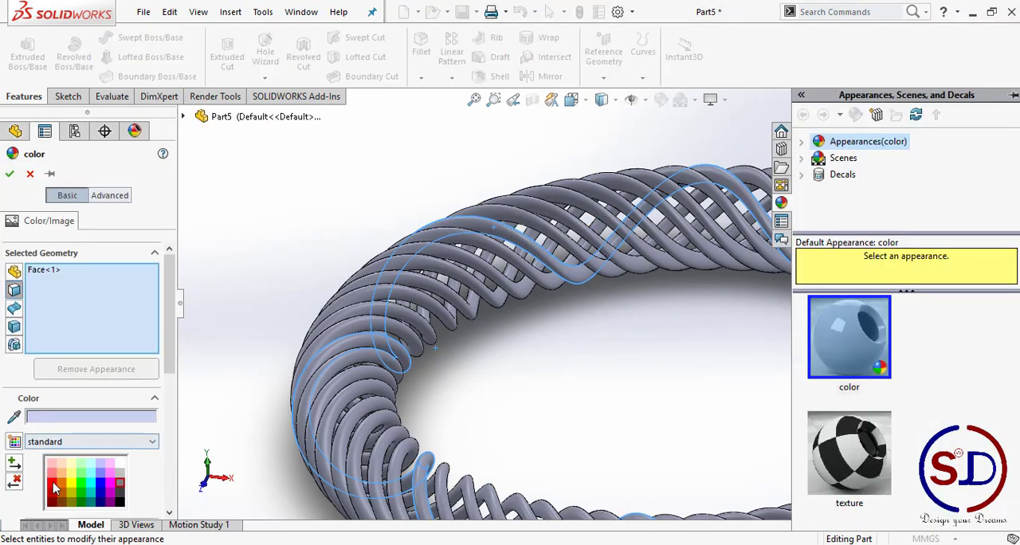
pyautogui.click(53, 488)
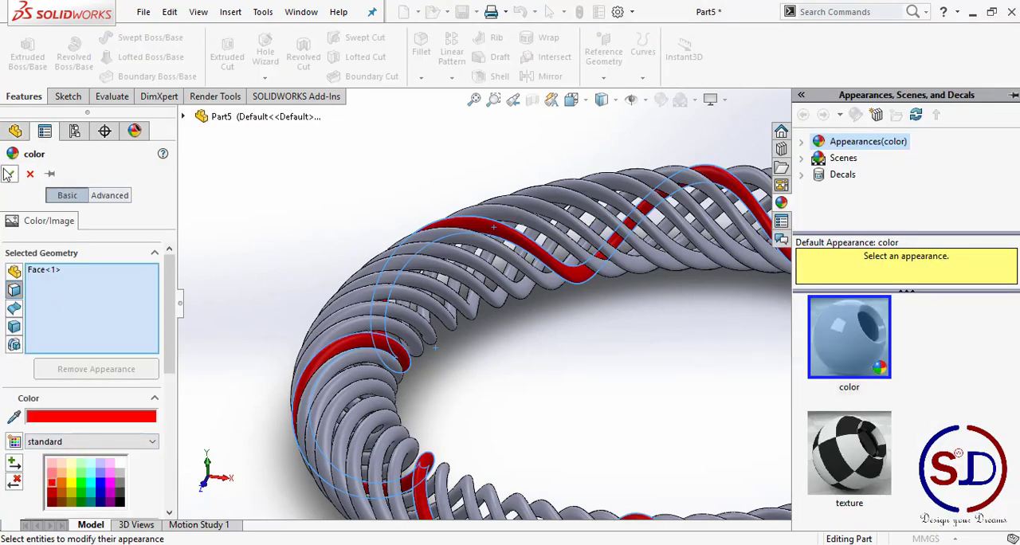
# Step: Apply an orange color to the face of the strand next to the red one
pyautogui.click(558, 239)
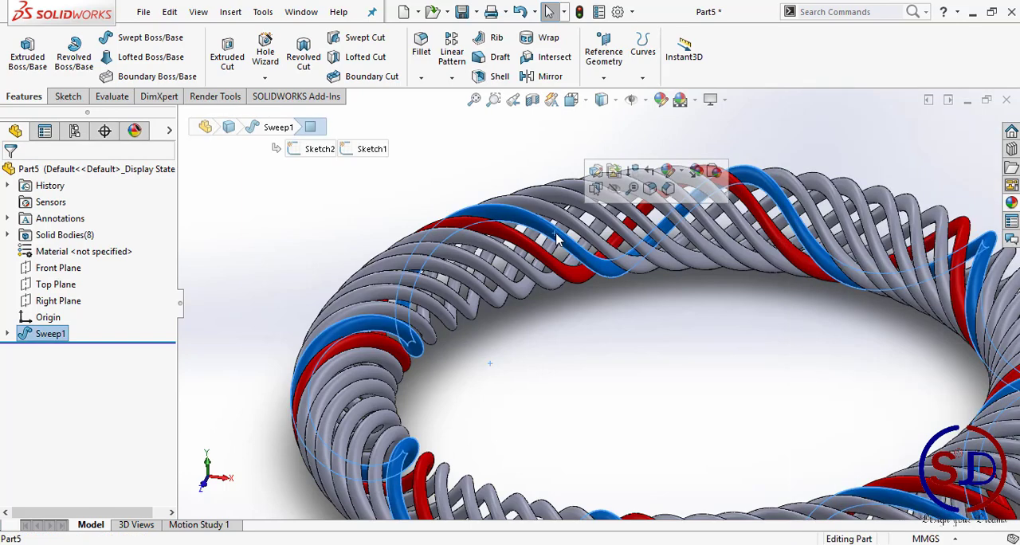
pyautogui.click(681, 173)
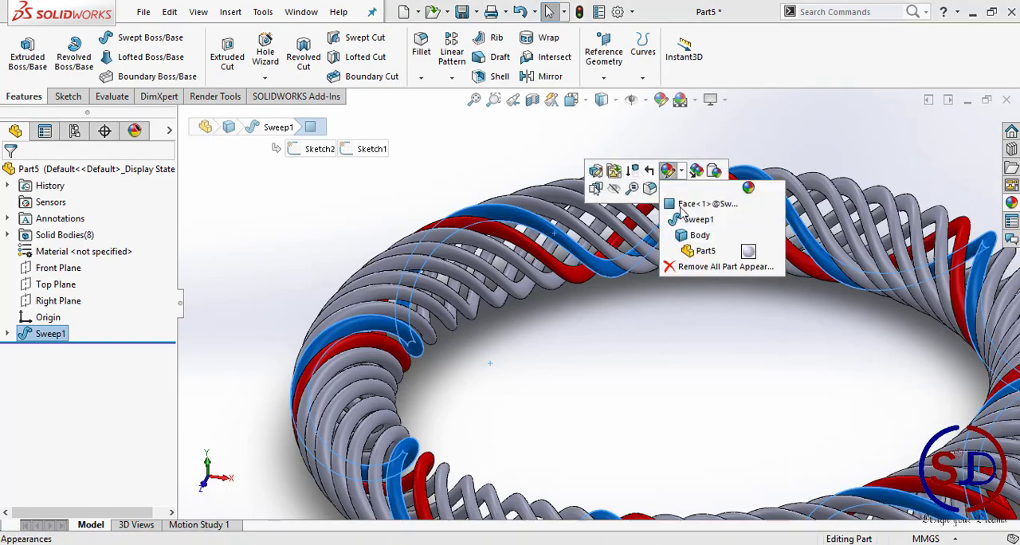
pyautogui.click(681, 214)
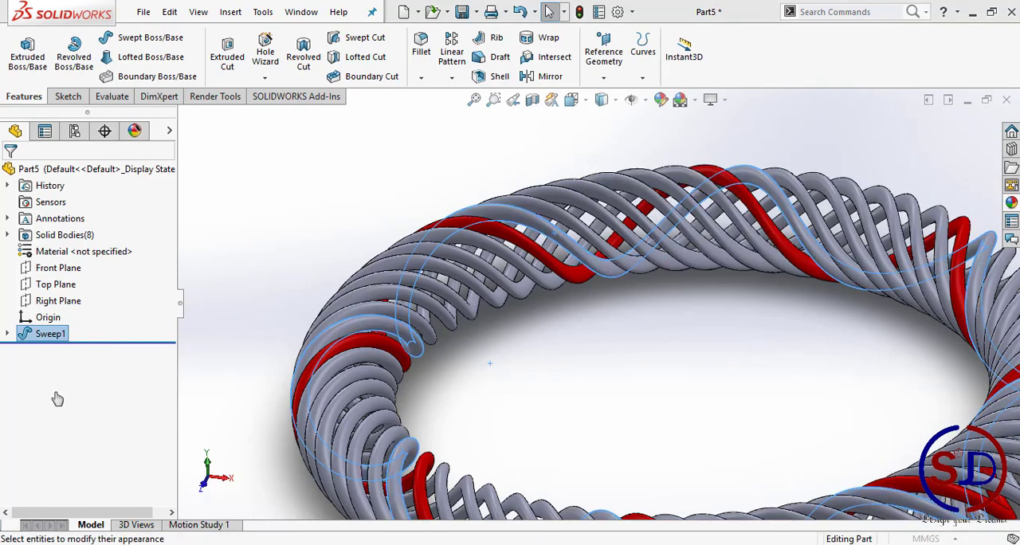
pyautogui.click(60, 487)
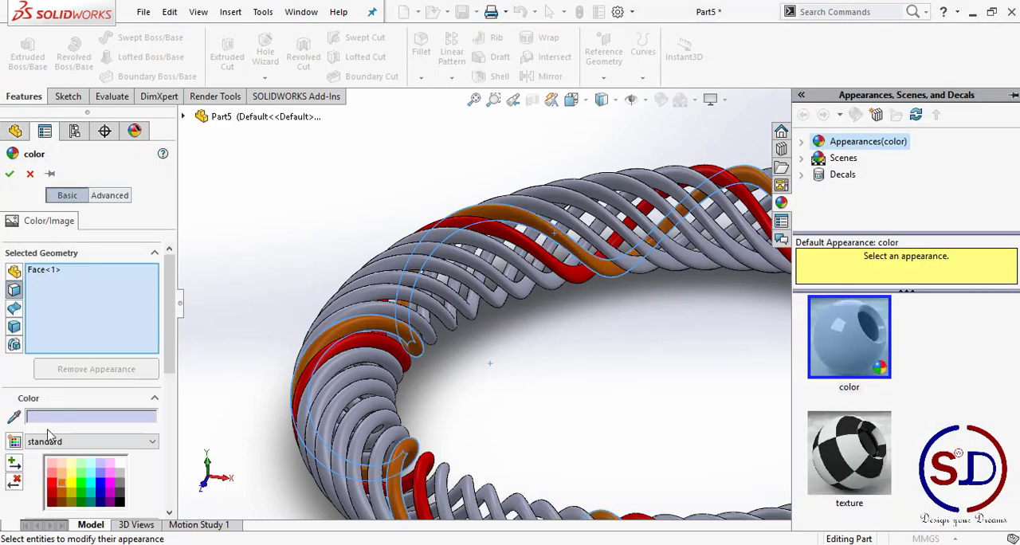
pyautogui.click(9, 173)
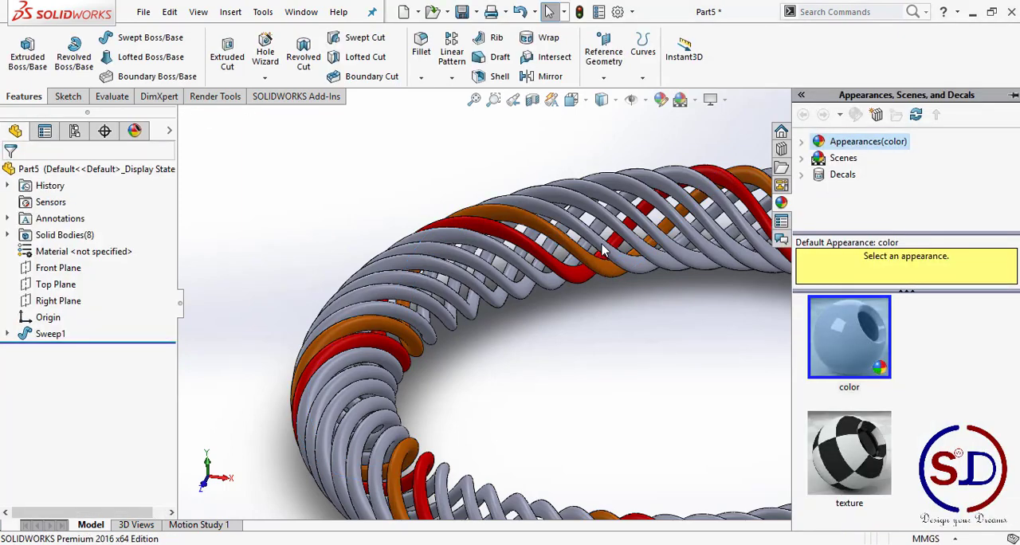
# Step: Apply a yellow color to the face of the uncolored strand next to the orange one
pyautogui.click(603, 251)
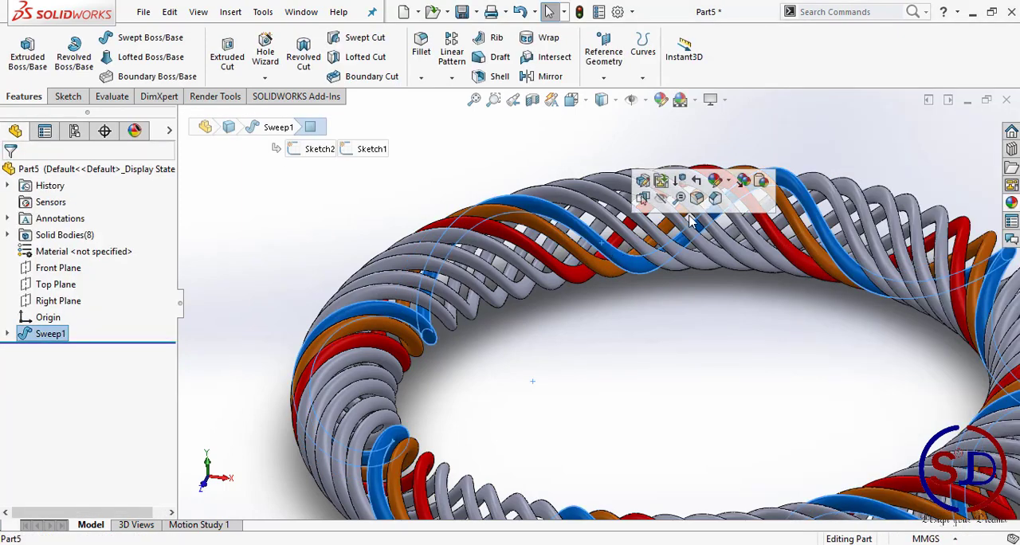
pyautogui.click(729, 185)
pyautogui.click(723, 210)
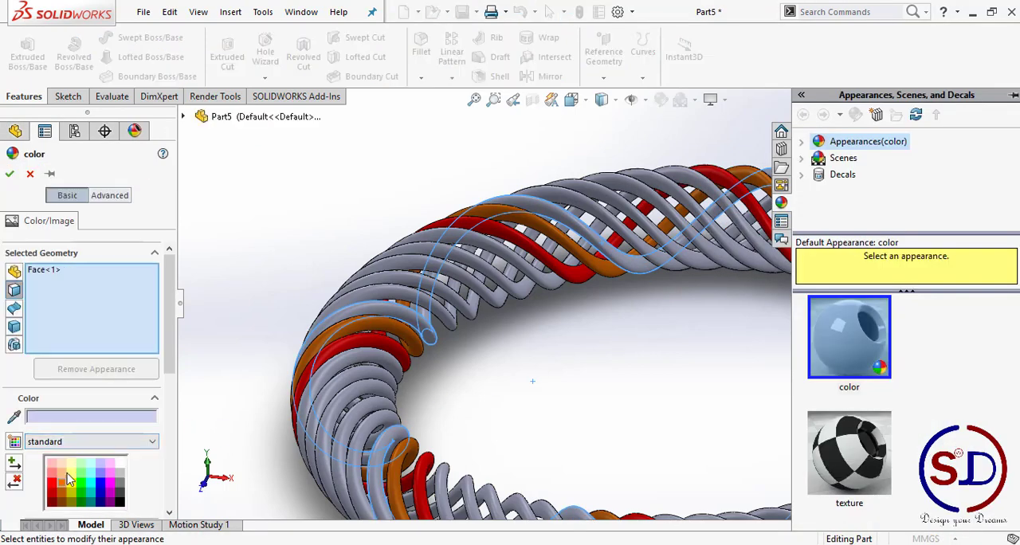
pyautogui.click(71, 482)
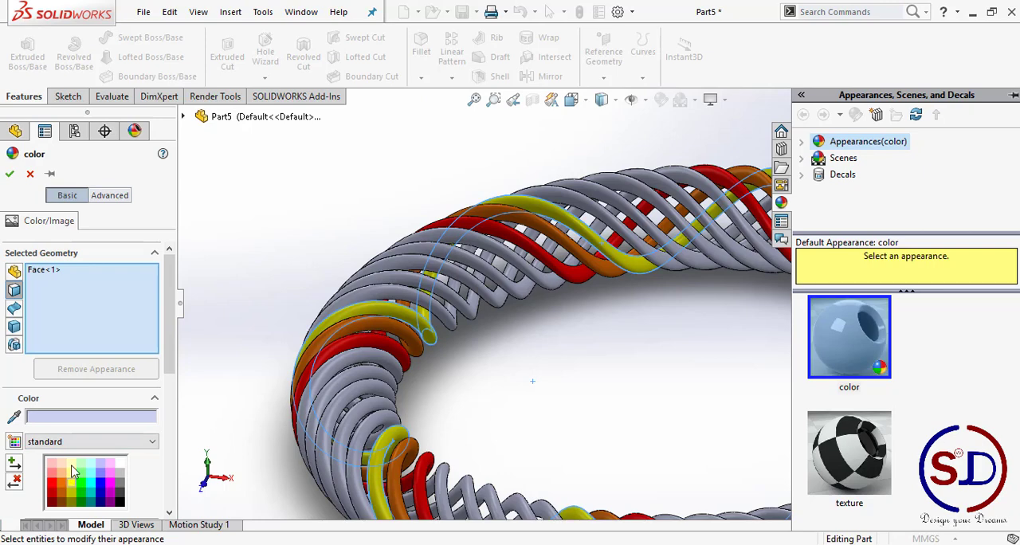
pyautogui.click(10, 174)
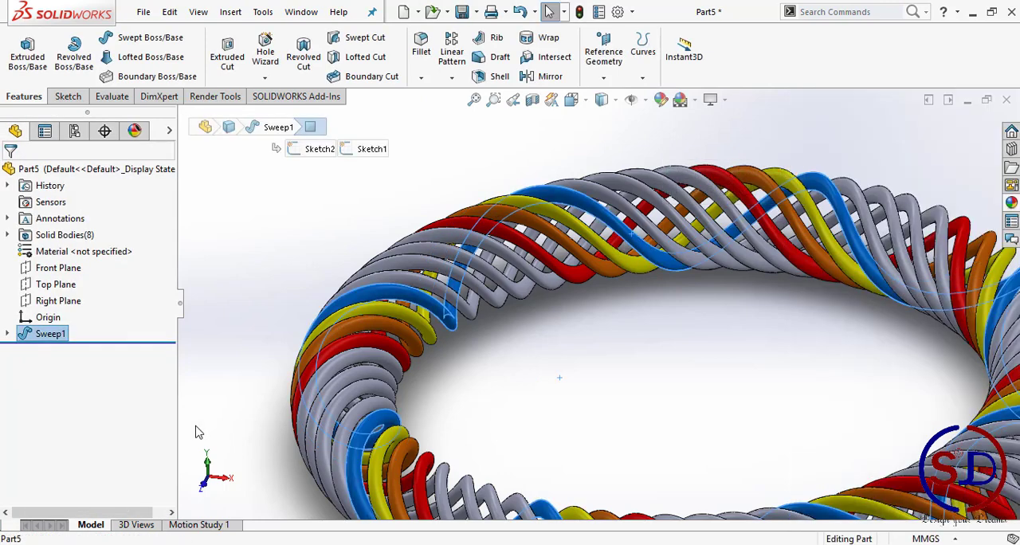
# Step: Apply a green color to the face of the uncolored strand next to the yellow one
pyautogui.rightClick(654, 266)
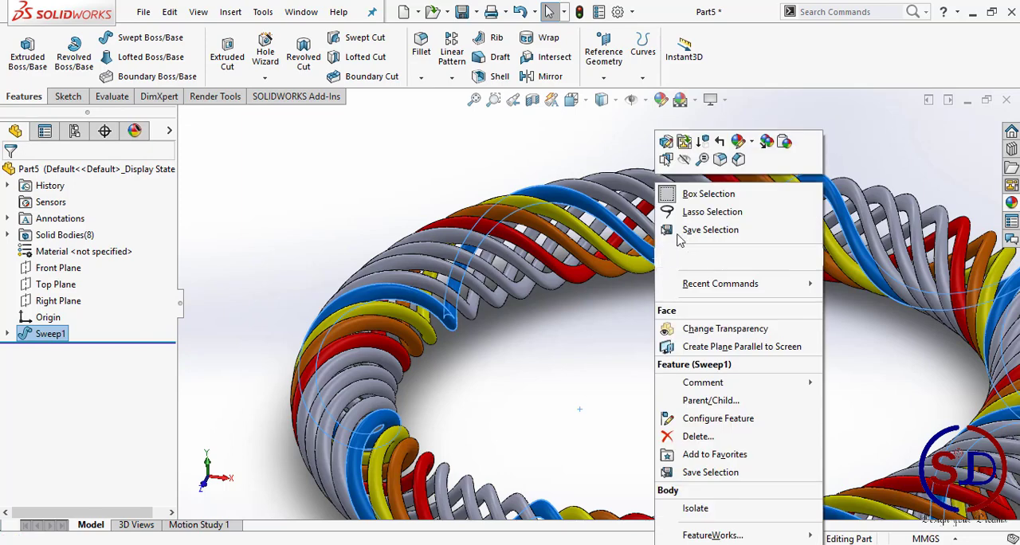
pyautogui.click(752, 142)
pyautogui.click(747, 174)
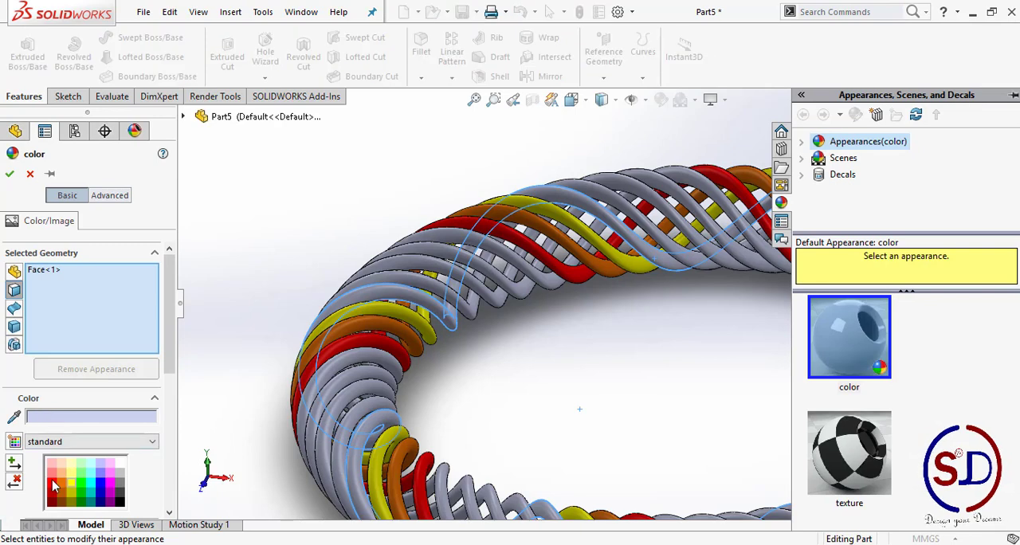
pyautogui.click(79, 489)
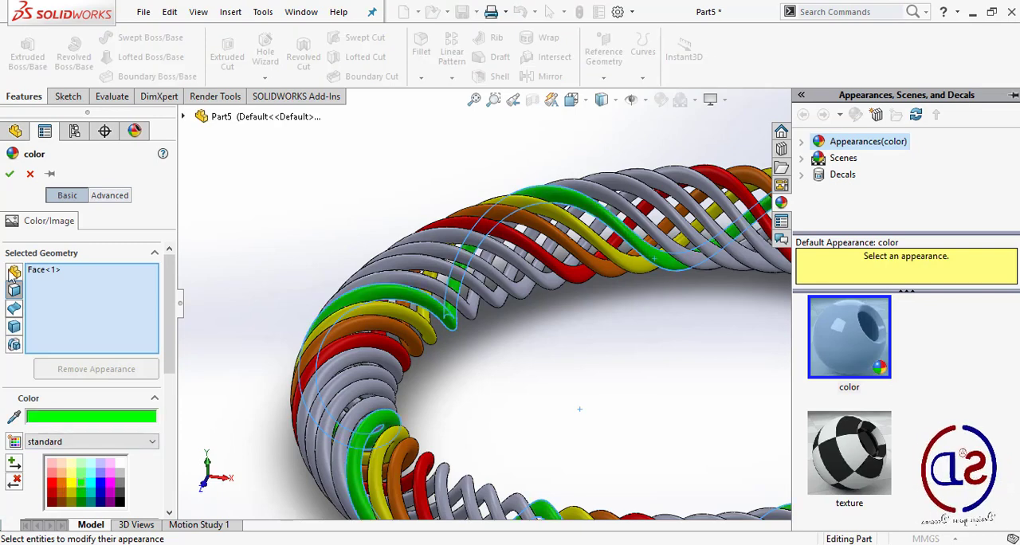
pyautogui.click(11, 174)
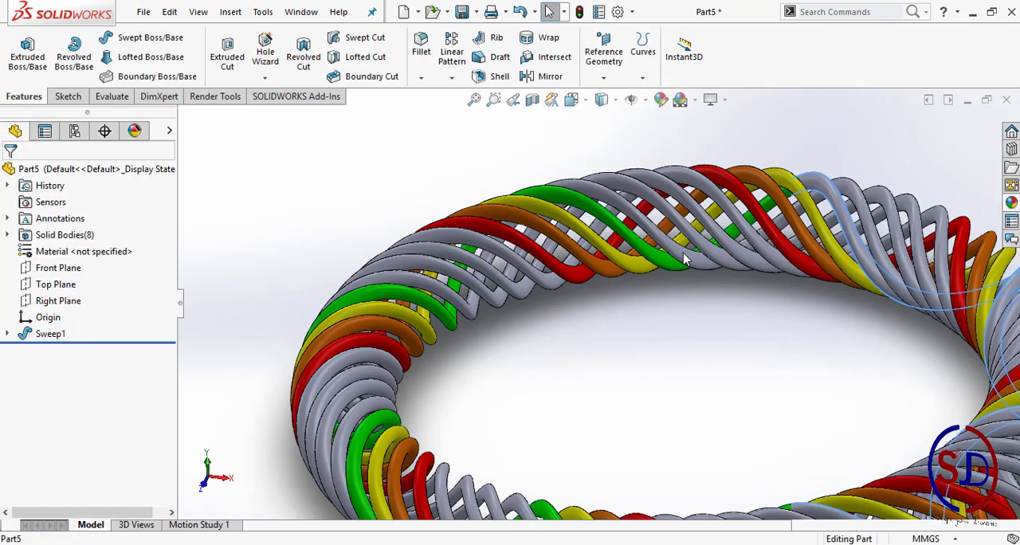
# Step: Apply a cyan color to the face of the uncolored strand next to the green one
pyautogui.click(812, 191)
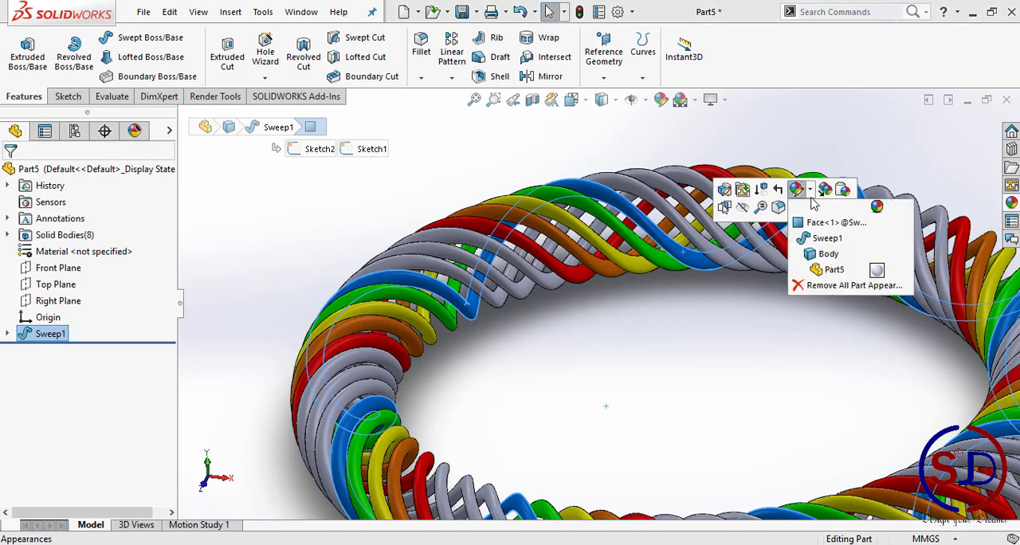
pyautogui.click(801, 218)
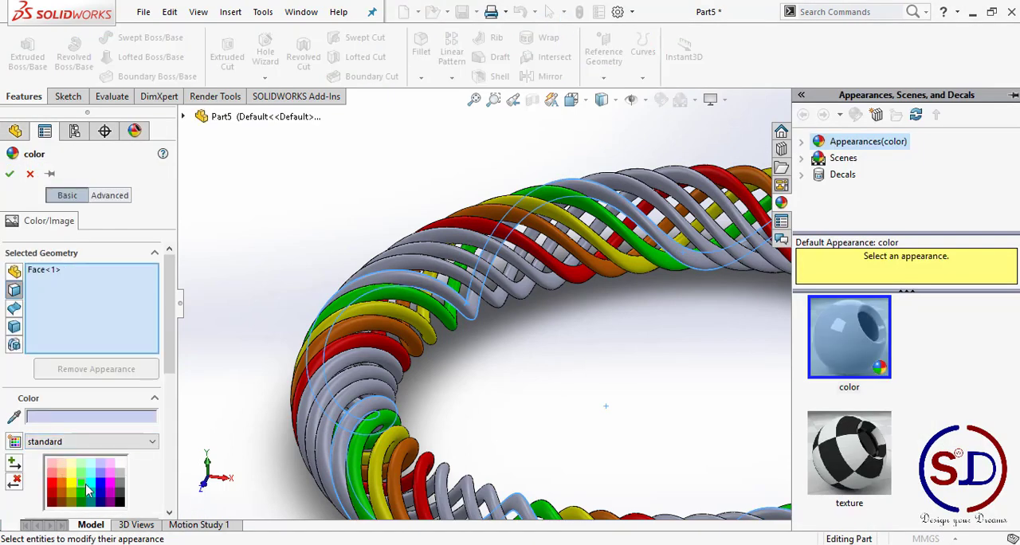
pyautogui.click(90, 491)
pyautogui.click(10, 174)
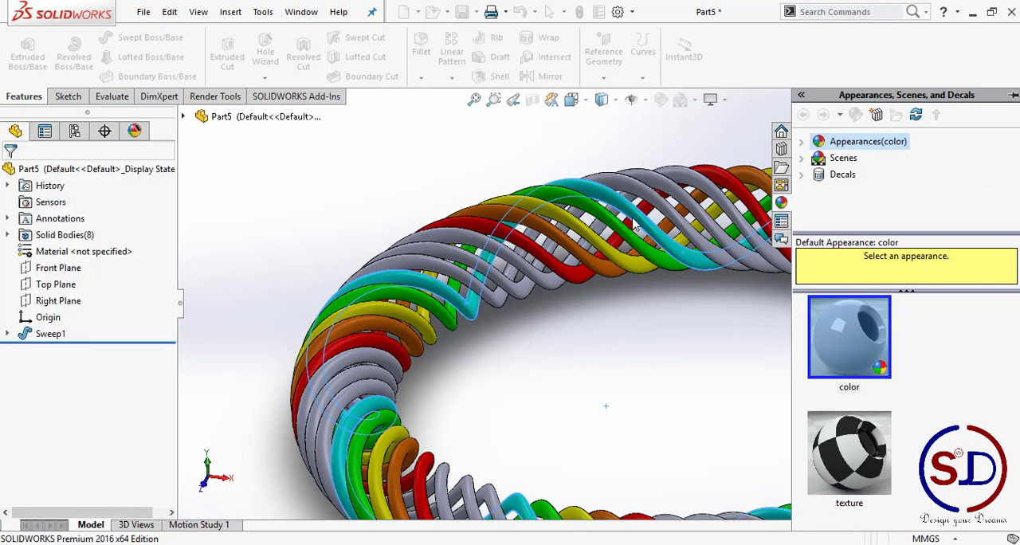
# Step: Apply a dark blue color to the face of the uncolored strand next to the cyan one
pyautogui.click(699, 242)
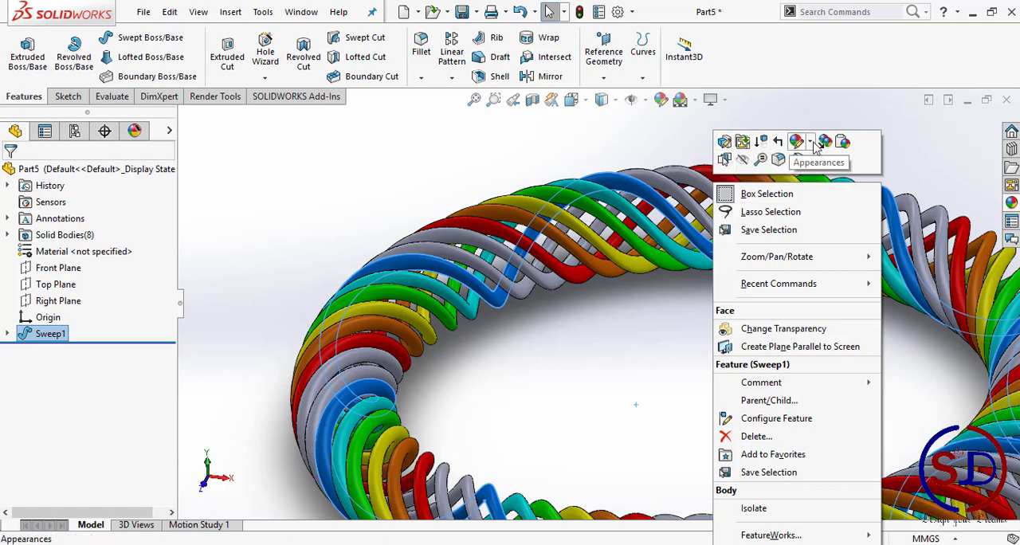
pyautogui.click(810, 143)
pyautogui.click(814, 177)
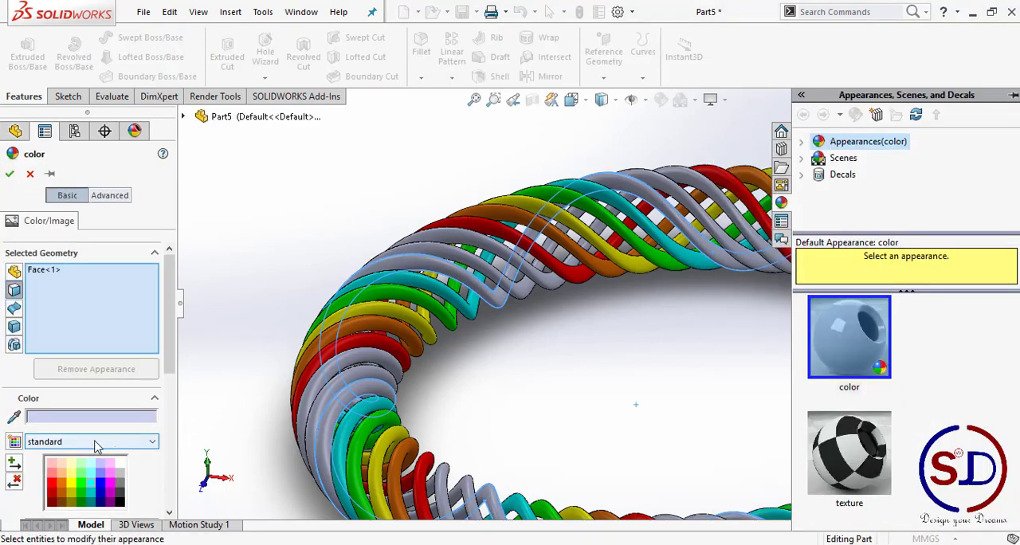
pyautogui.click(100, 483)
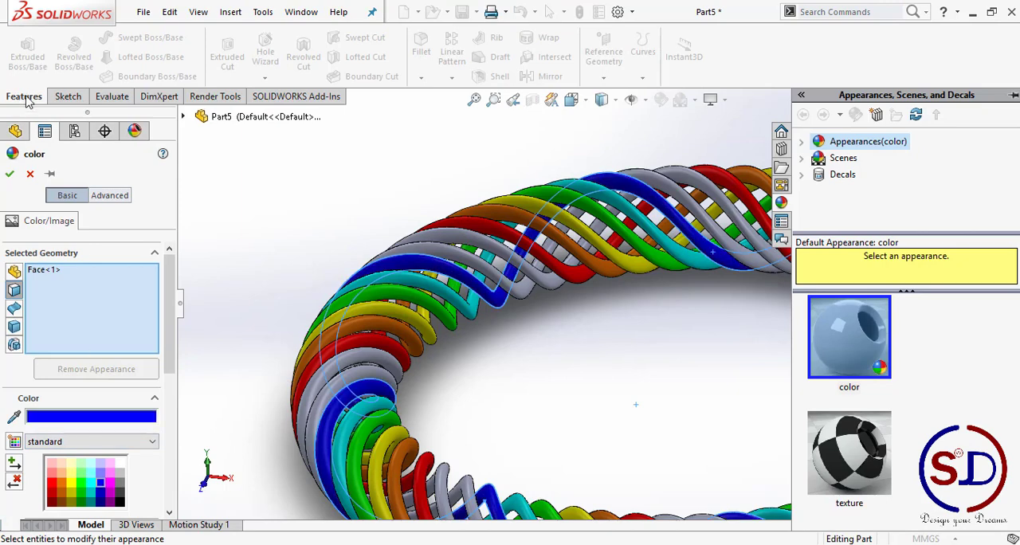
pyautogui.click(10, 173)
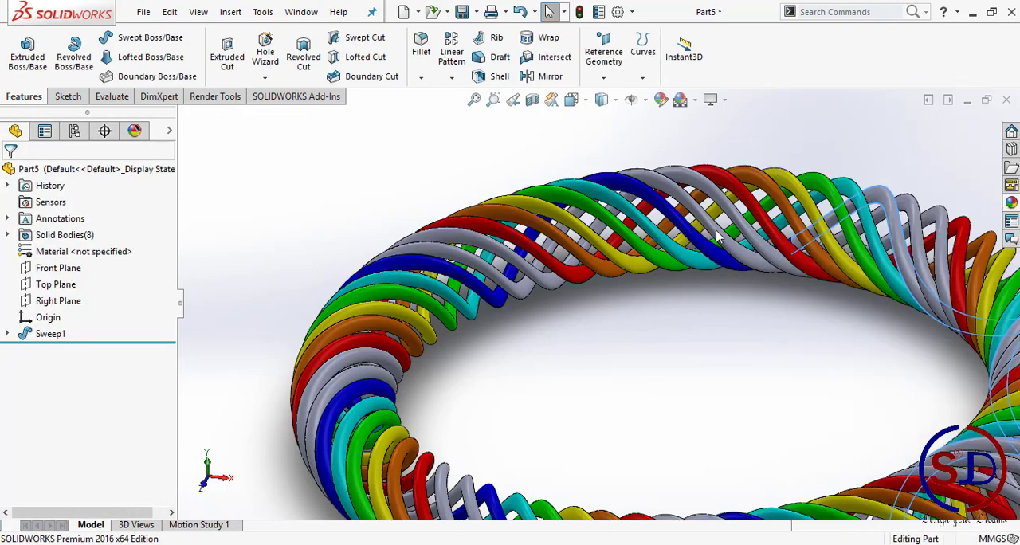
# Step: Apply a magenta color to the face of the uncolored strand next to the blue one
pyautogui.click(715, 230)
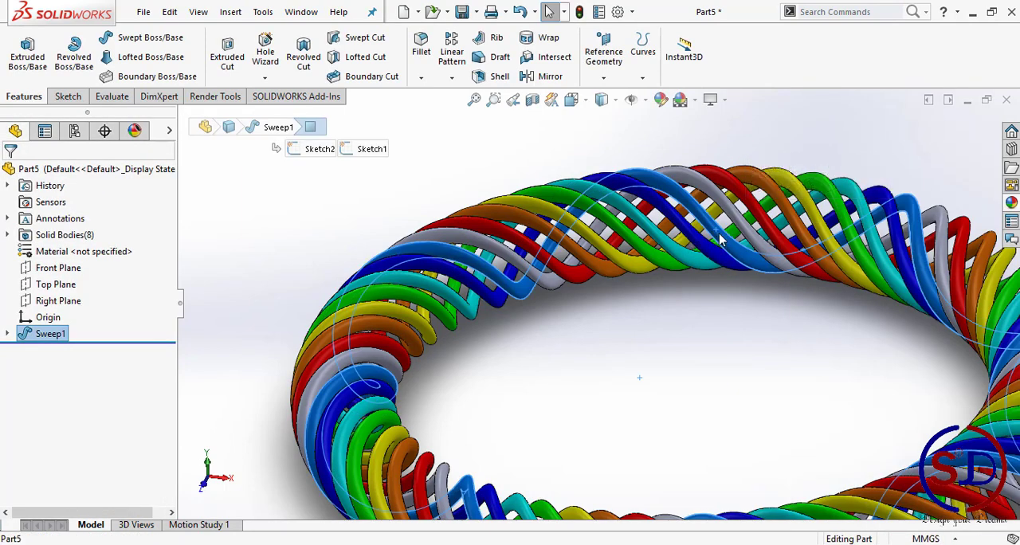
pyautogui.rightClick(720, 239)
pyautogui.click(814, 143)
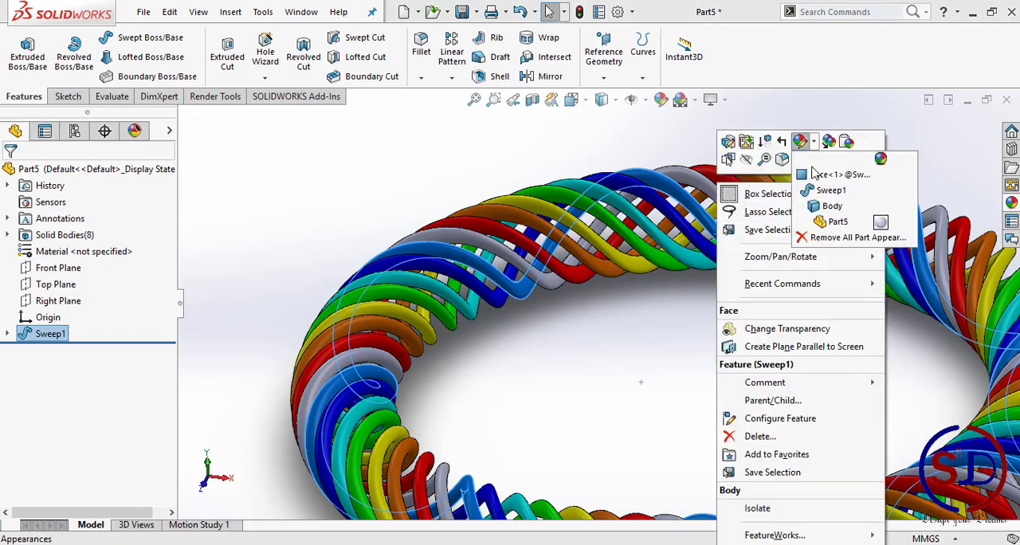
pyautogui.click(812, 172)
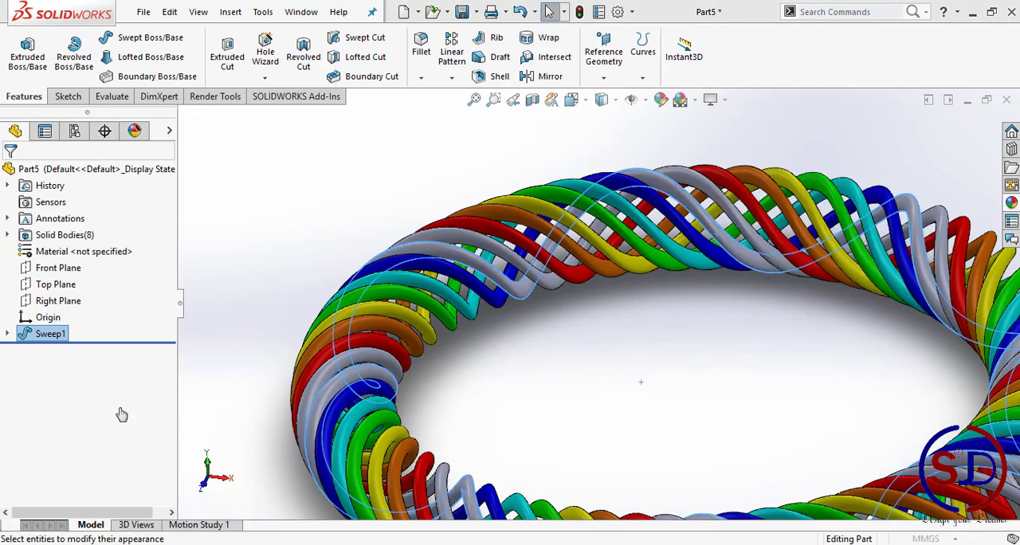
pyautogui.click(108, 483)
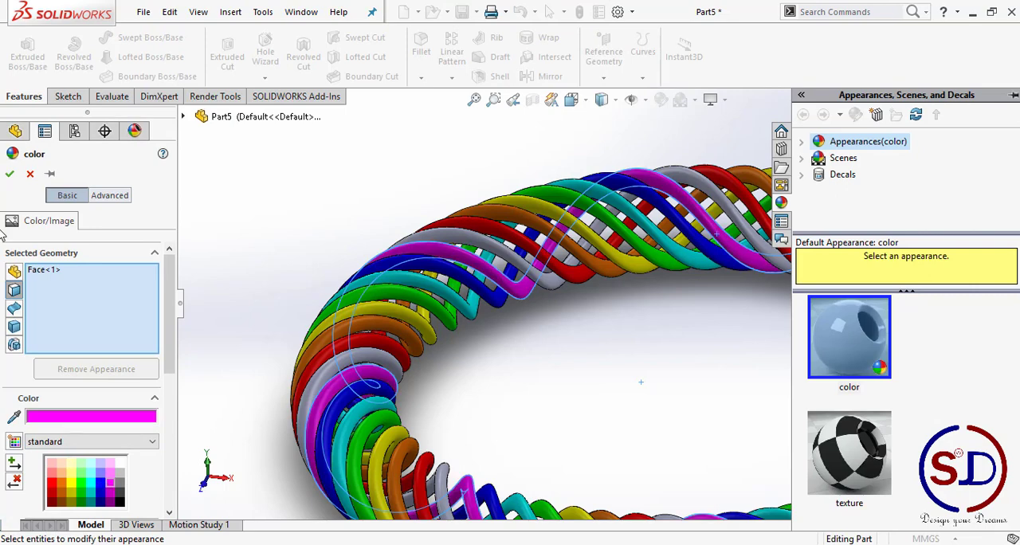
pyautogui.click(10, 175)
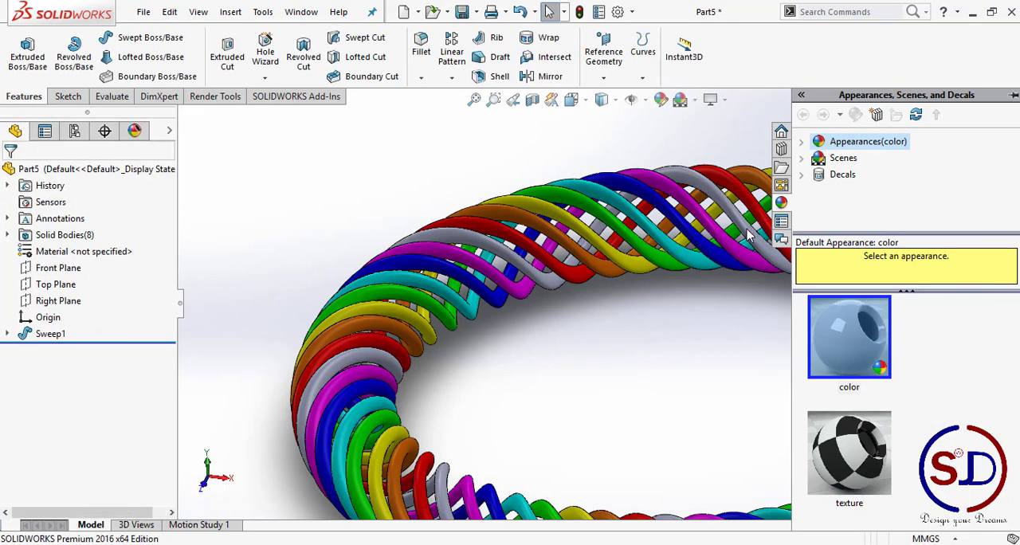
# Step: Apply a dark gray color to the face of the last uncolored strand, between the magenta and red ones
pyautogui.click(747, 233)
pyautogui.click(869, 167)
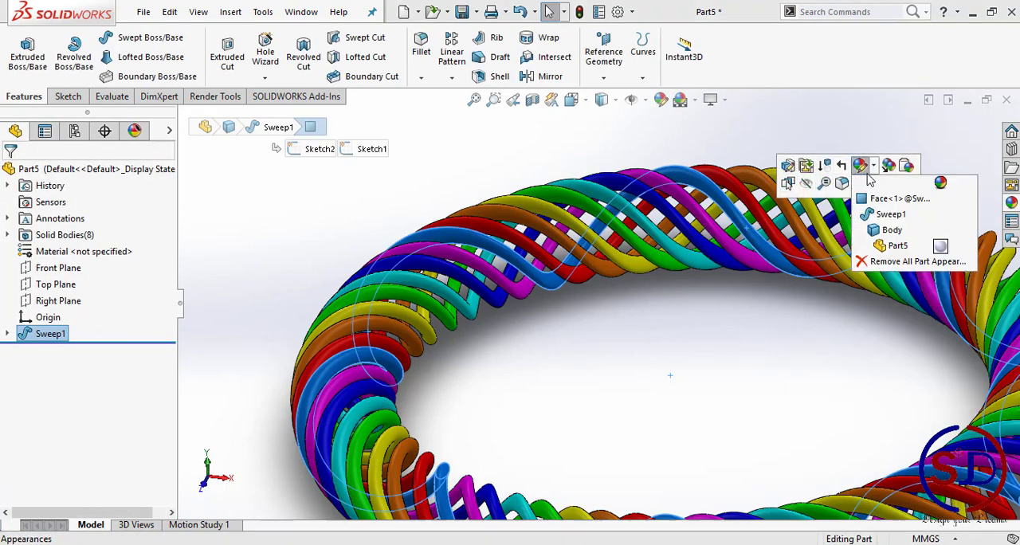
pyautogui.click(884, 198)
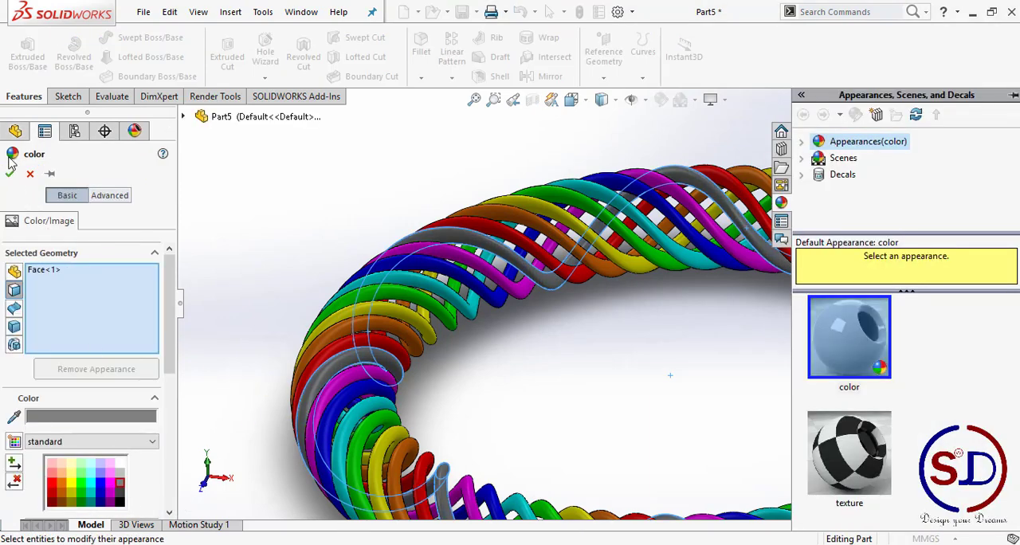
pyautogui.click(9, 175)
pyautogui.scroll(5, 383, 257)
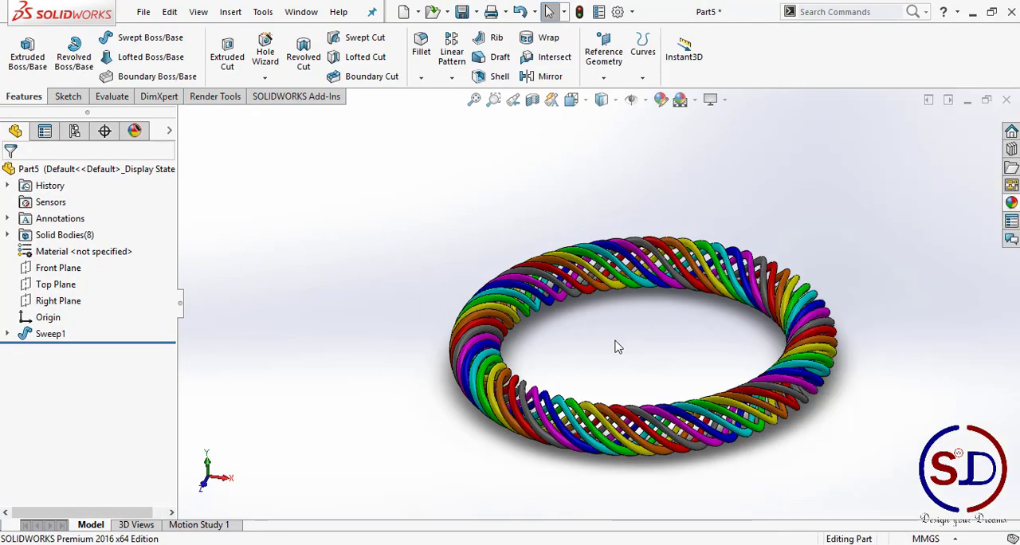
pyautogui.moveTo(691, 365); pyautogui.dragTo(599, 185, button='middle')
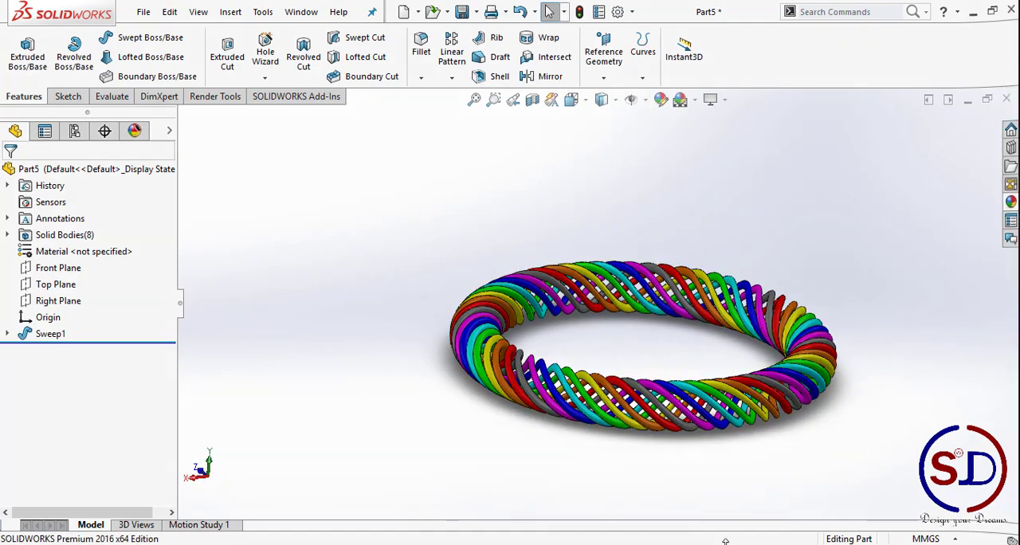